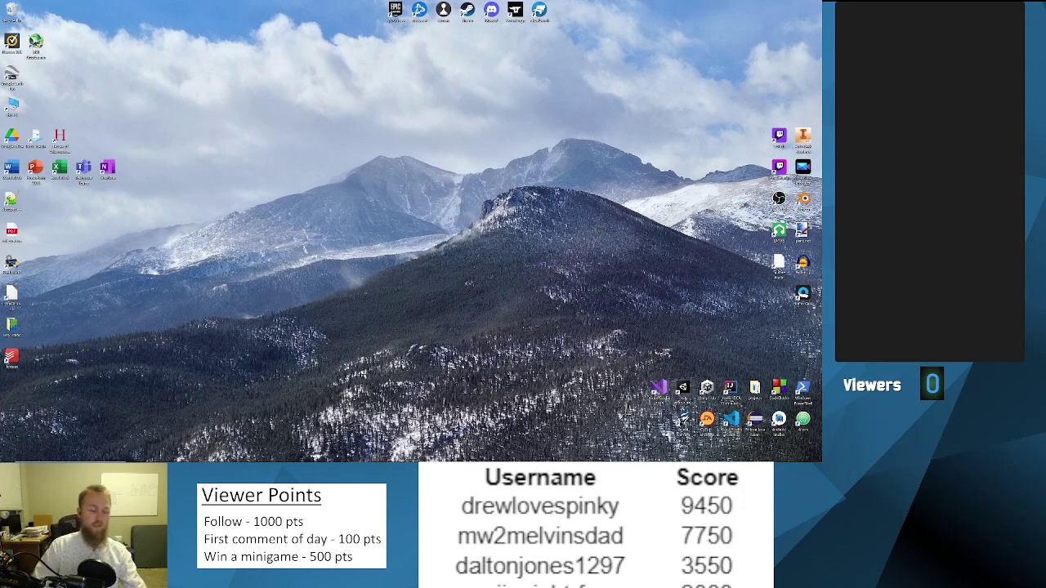
Switch from the Jira sprint board to the ChronoPlatformer project in Unity and inspect the DayCycleSlider's components.
{"action": "key", "text": "alt+Tab"}
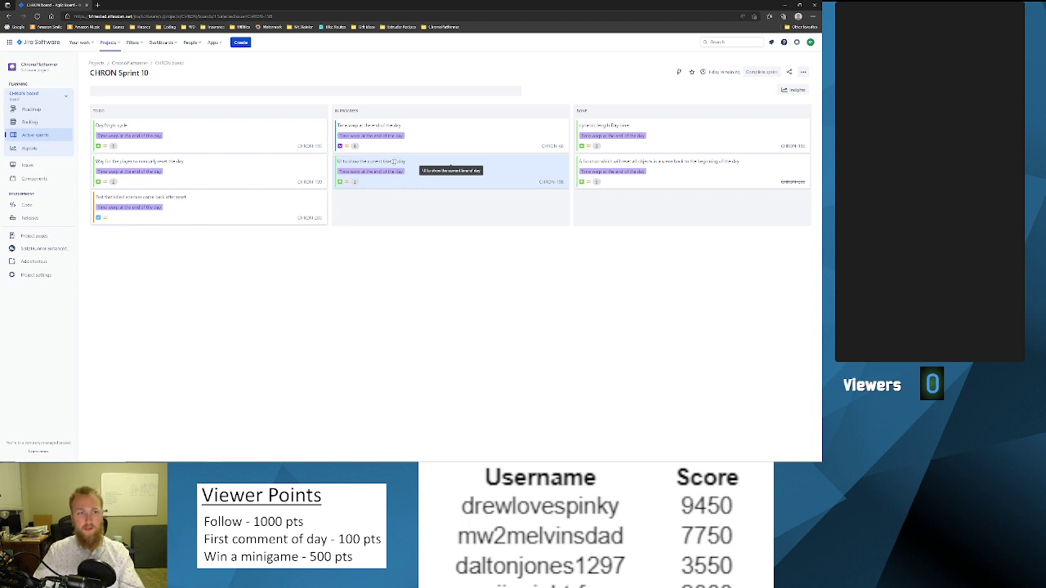
{"action": "key", "text": "alt+Tab"}
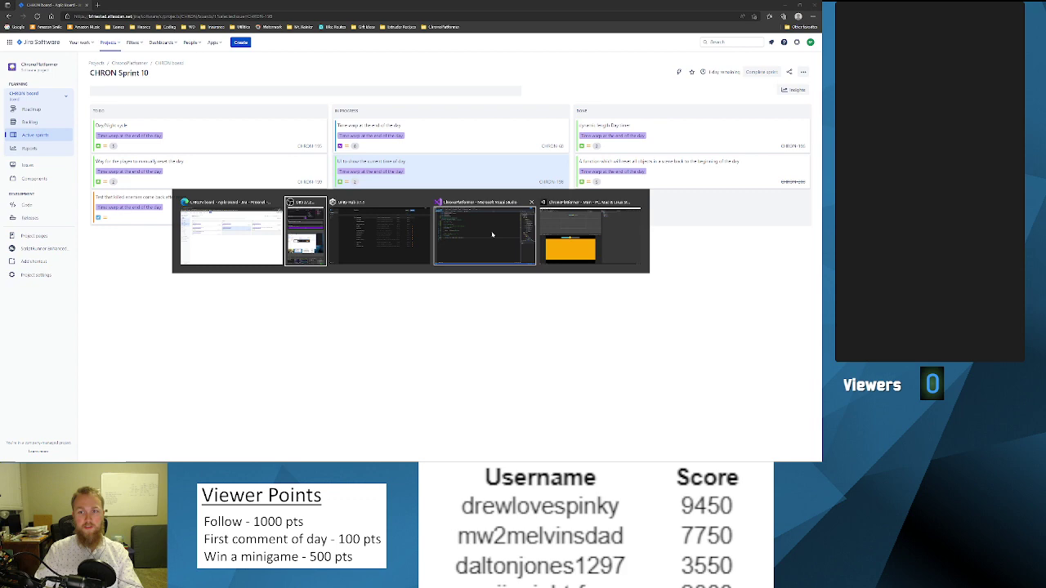
{"action": "left_click", "coordinate": [588, 237]}
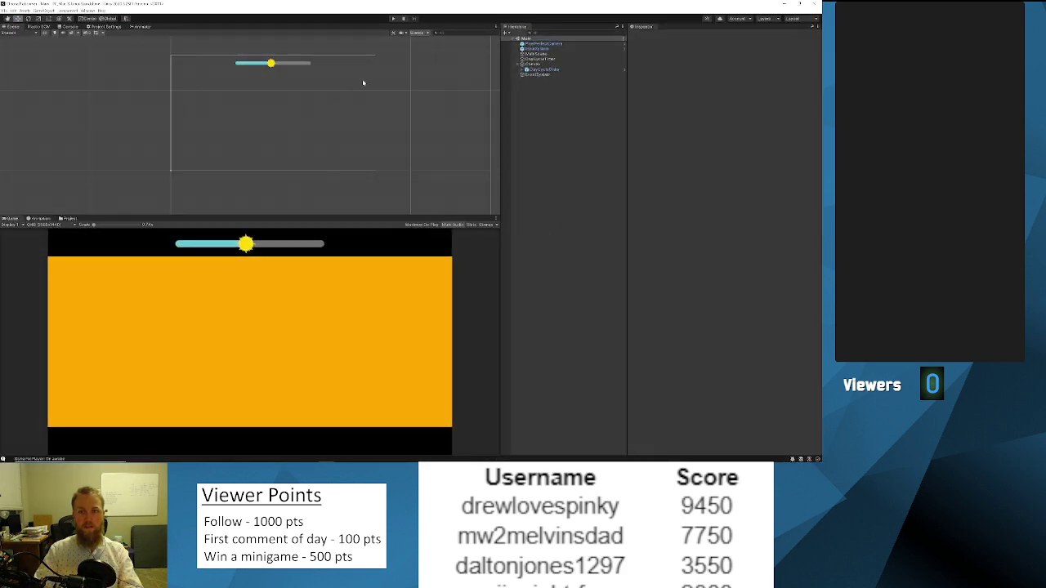
{"action": "left_click", "coordinate": [541, 69]}
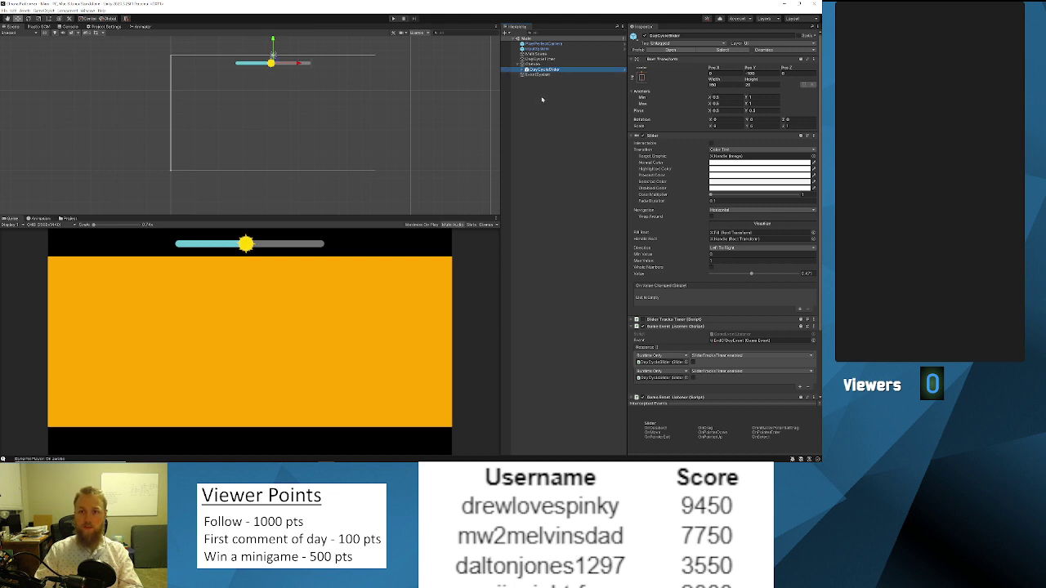
Add a default UI Slider under the Canvas, examine it in the scene, and delete it.
{"action": "right_click", "coordinate": [540, 96]}
{"action": "mouse_move", "coordinate": [559, 222]}
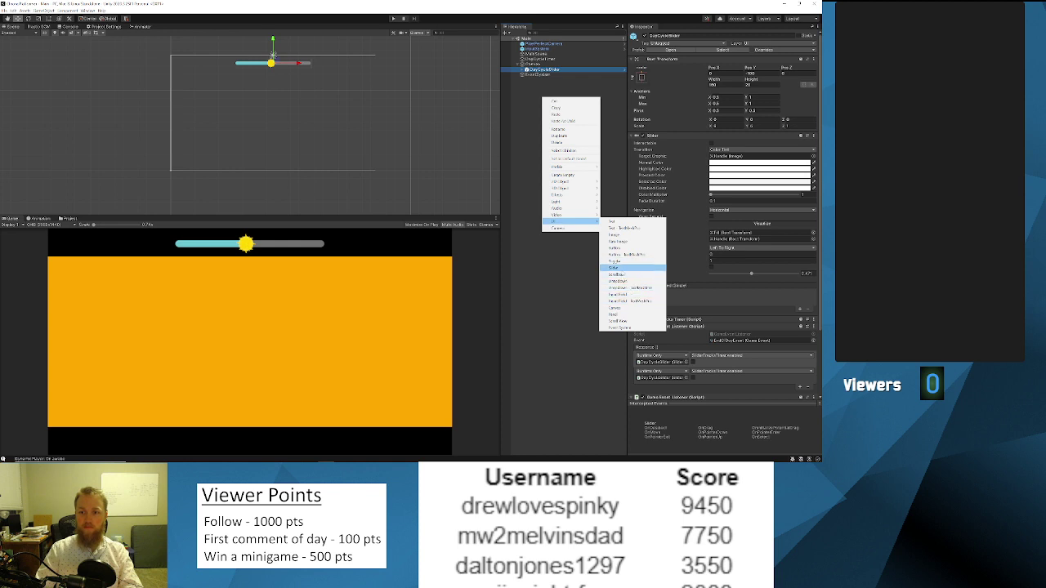
{"action": "left_click", "coordinate": [618, 267]}
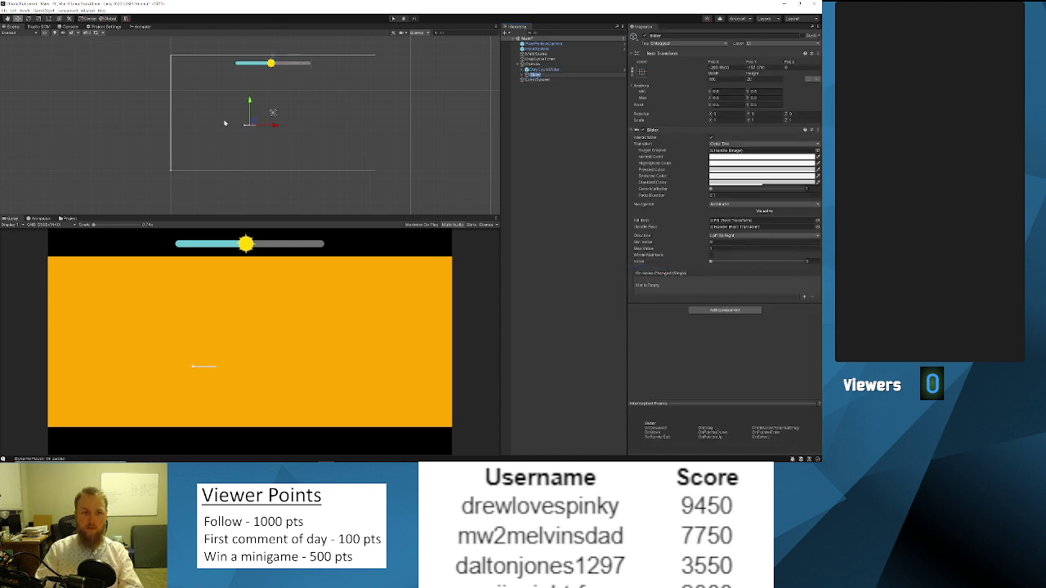
{"action": "scroll", "coordinate": [237, 122], "scroll_direction": "up", "scroll_amount": 6}
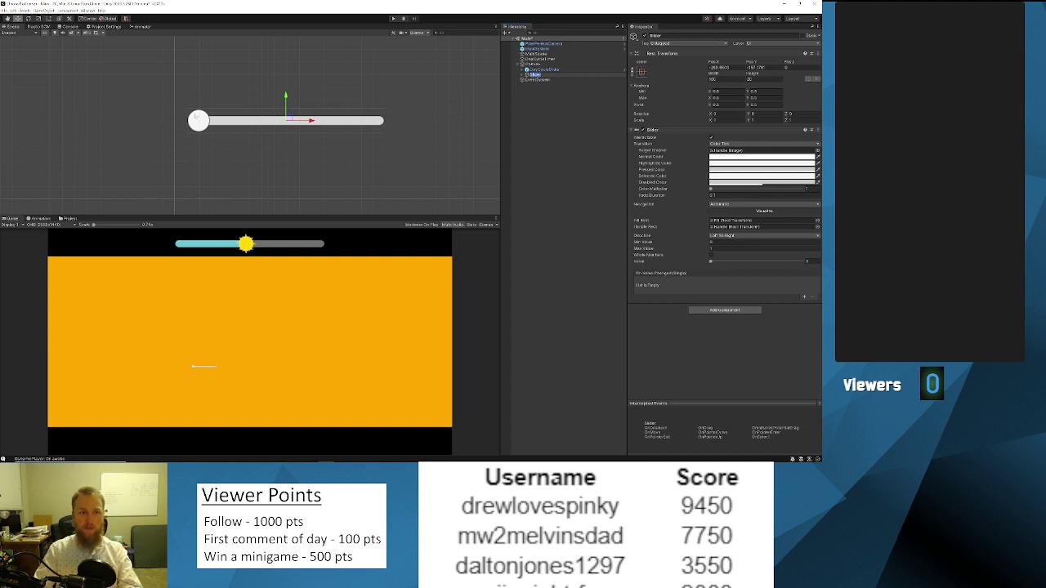
{"action": "left_click", "coordinate": [595, 101]}
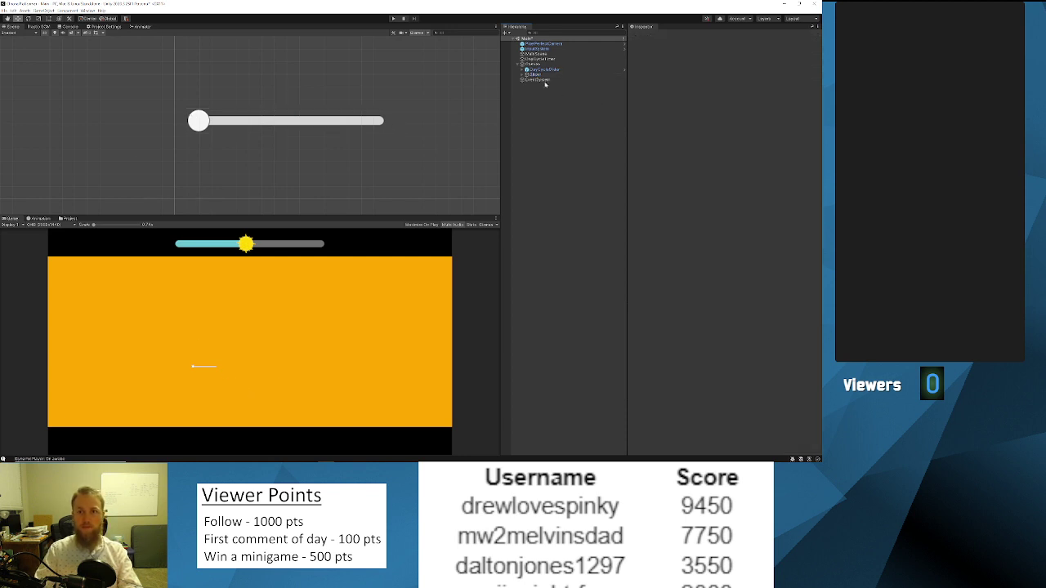
{"action": "left_click", "coordinate": [536, 74]}
{"action": "key", "text": "Delete"}
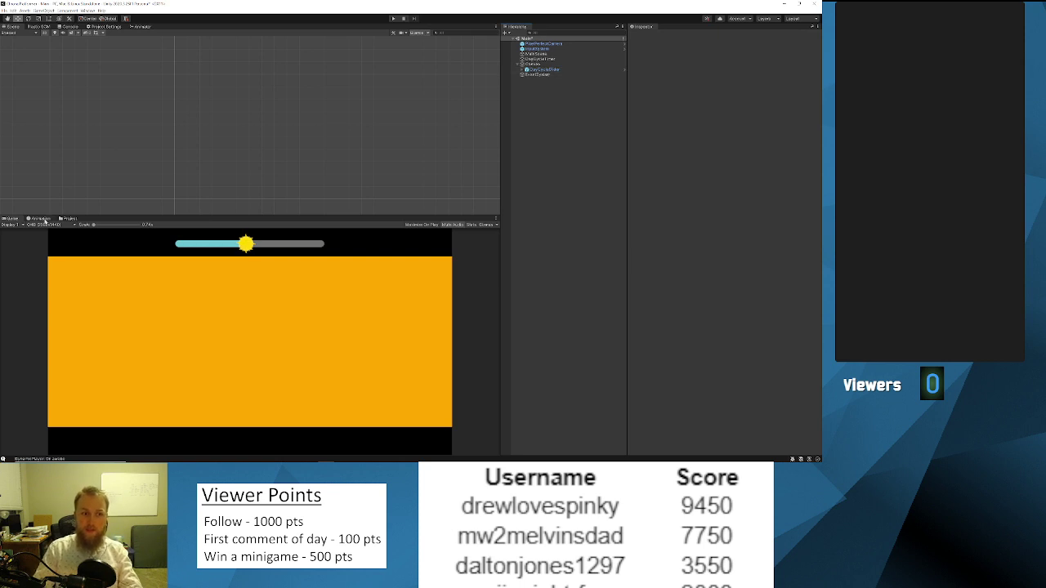
Open the import settings of the Sun sprite in the UI/DayCycle asset folder.
{"action": "left_click", "coordinate": [69, 218]}
{"action": "left_click", "coordinate": [105, 248]}
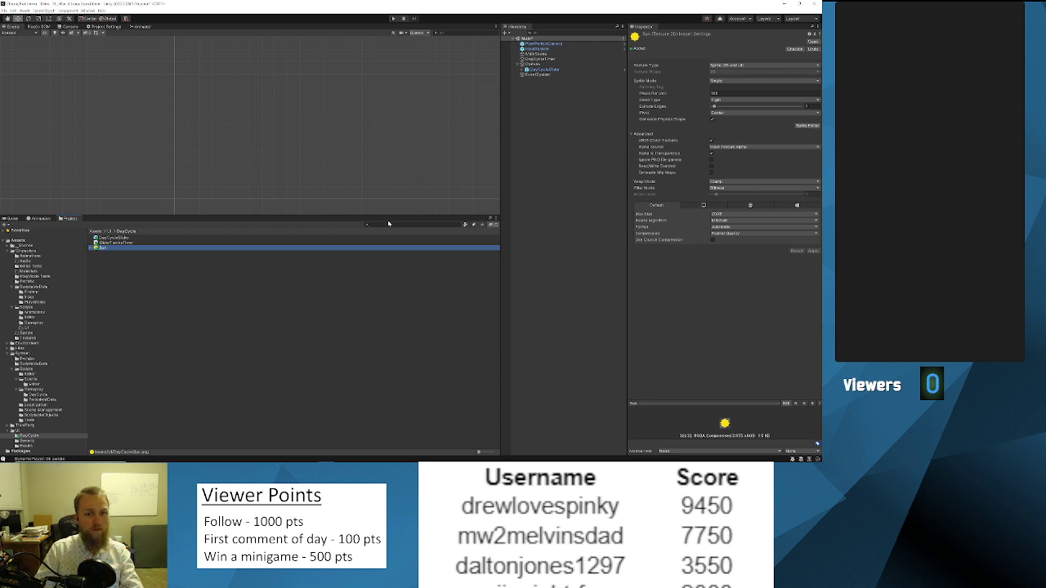
Try placing the Sun sprite directly in the scene and undo the placement.
{"action": "left_click_drag", "start_coordinate": [105, 248], "coordinate": [231, 133]}
{"action": "scroll", "coordinate": [238, 140], "scroll_direction": "up", "scroll_amount": 2}
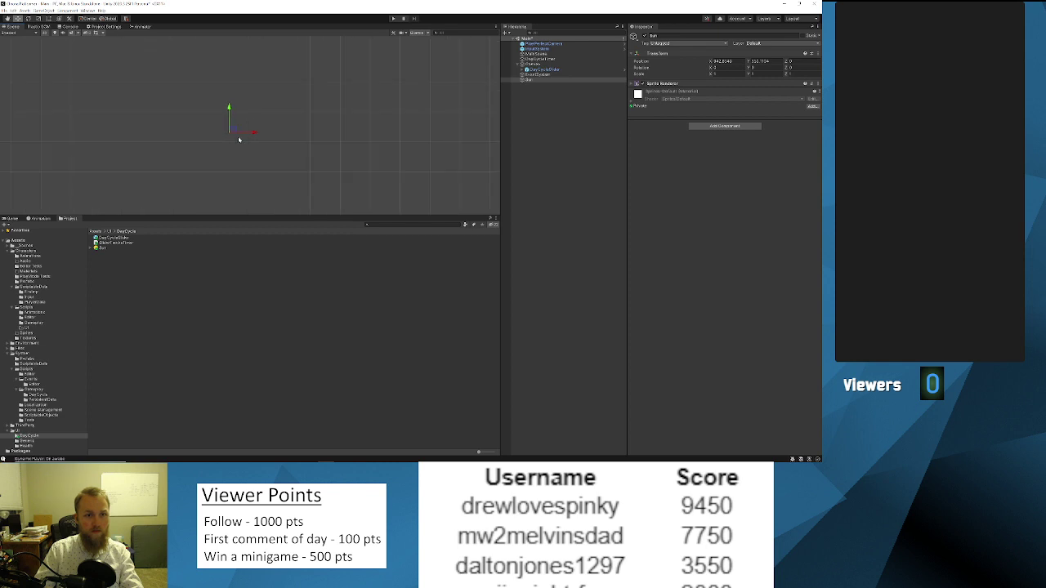
{"action": "key", "text": "ctrl+z"}
{"action": "scroll", "coordinate": [161, 187], "scroll_direction": "up", "scroll_amount": 3}
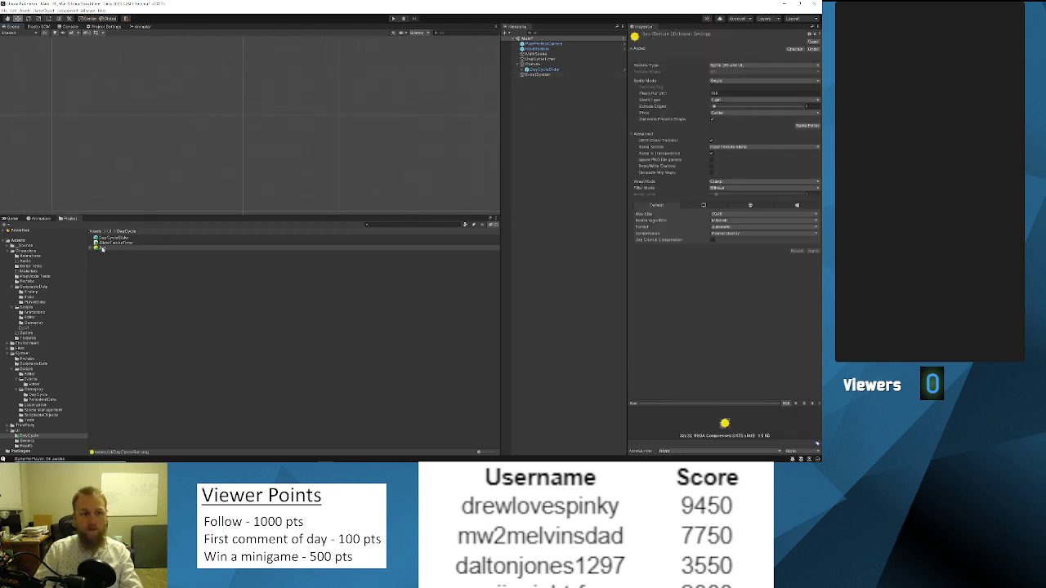
Enlarge the Sun texture preview and examine the sun handle on the day cycle slider up close.
{"action": "left_click_drag", "start_coordinate": [722, 403], "coordinate": [727, 349]}
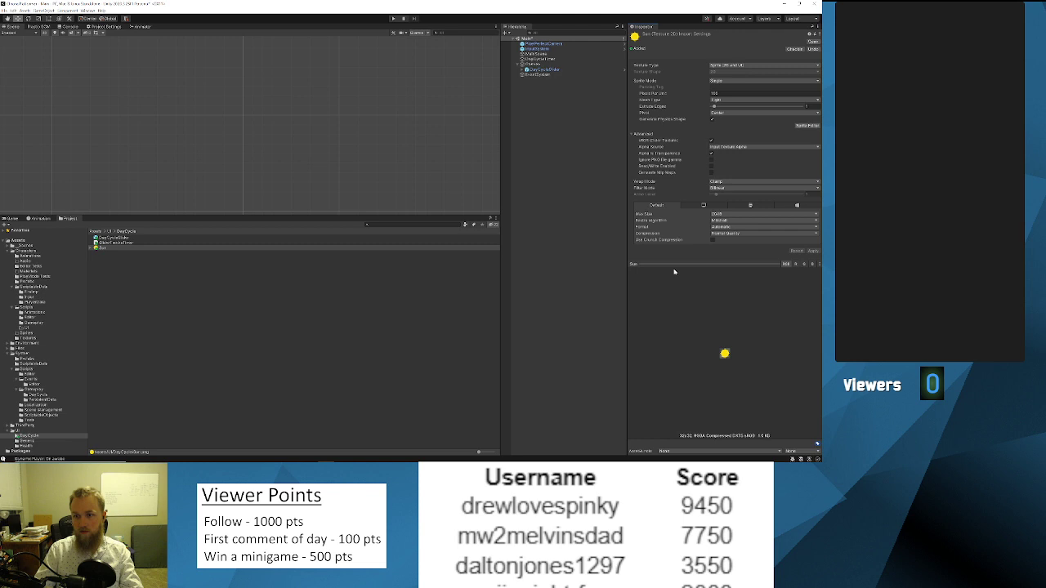
{"action": "left_click_drag", "start_coordinate": [674, 267], "coordinate": [675, 355]}
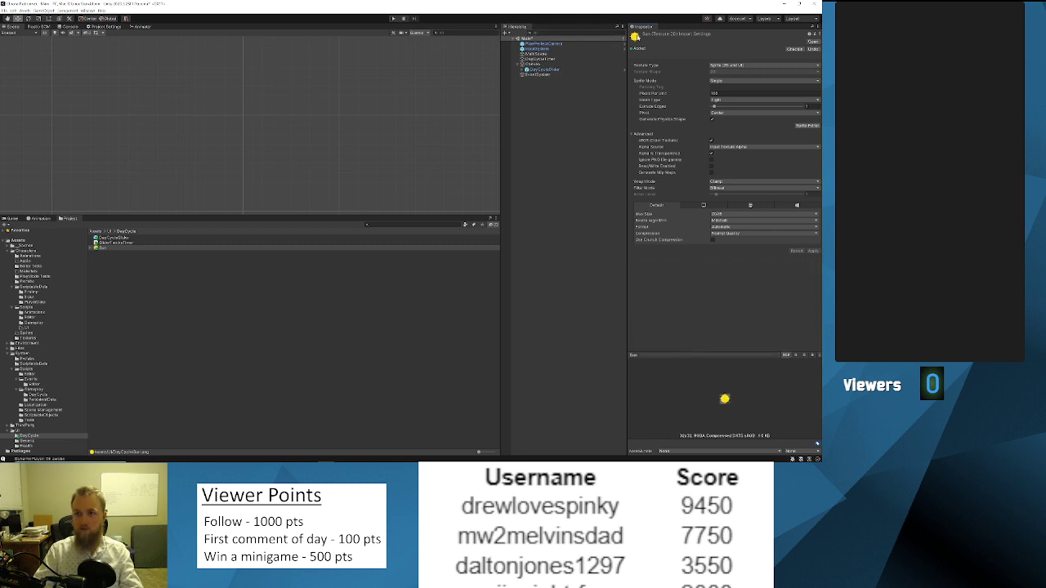
{"action": "scroll", "coordinate": [283, 142], "scroll_direction": "down", "scroll_amount": 5}
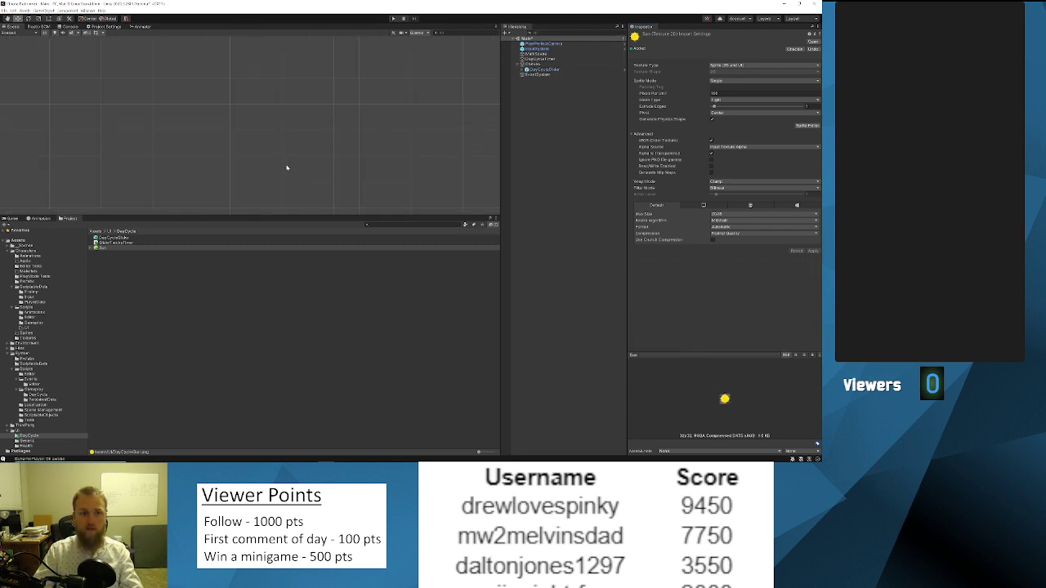
{"action": "scroll", "coordinate": [288, 158], "scroll_direction": "up", "scroll_amount": 10}
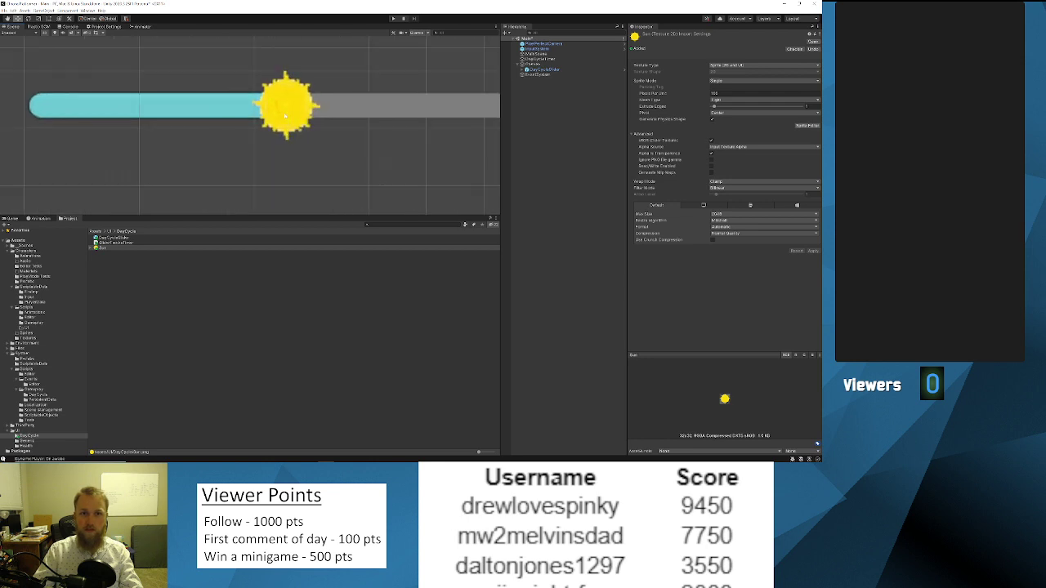
{"action": "scroll", "coordinate": [425, 150], "scroll_direction": "up", "scroll_amount": 2}
Change the Sun sprite's Pixels Per Unit, set Filter Mode to Point (no filter) and Compression to None, and apply the import settings.
{"action": "left_click", "coordinate": [734, 93]}
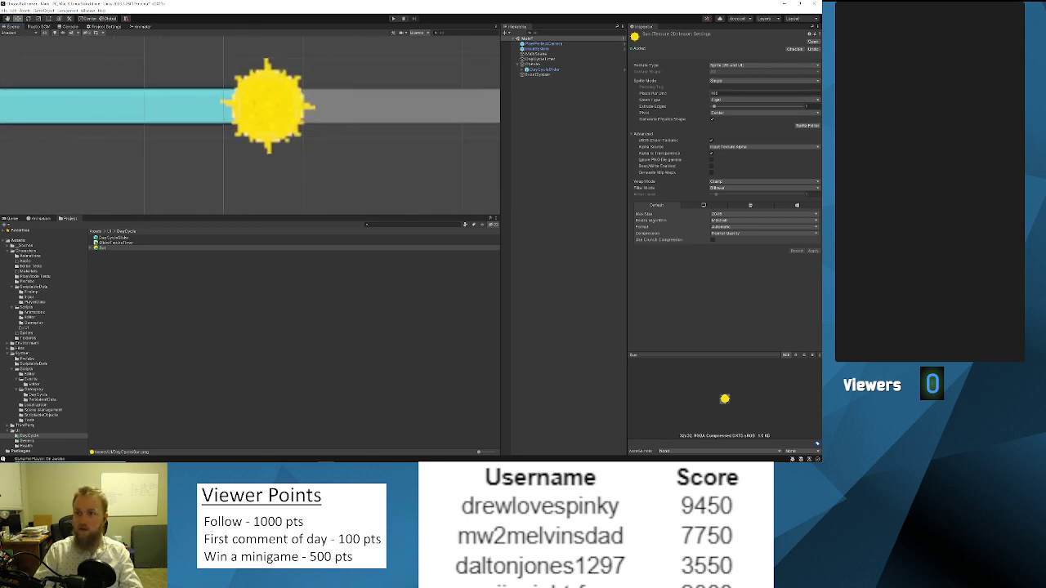
{"action": "type", "text": "1"}
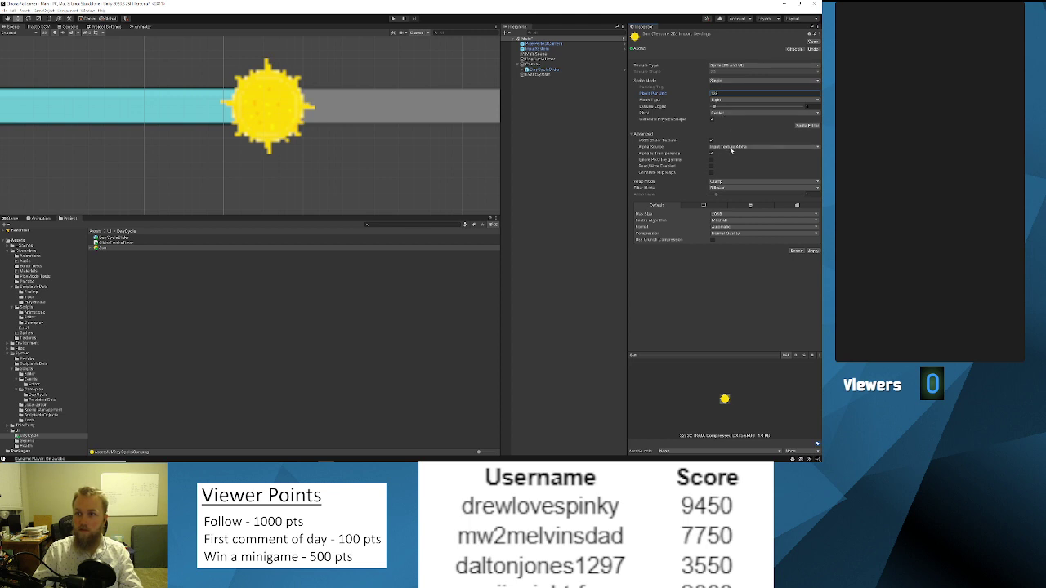
{"action": "left_click", "coordinate": [726, 187]}
{"action": "left_click", "coordinate": [720, 195]}
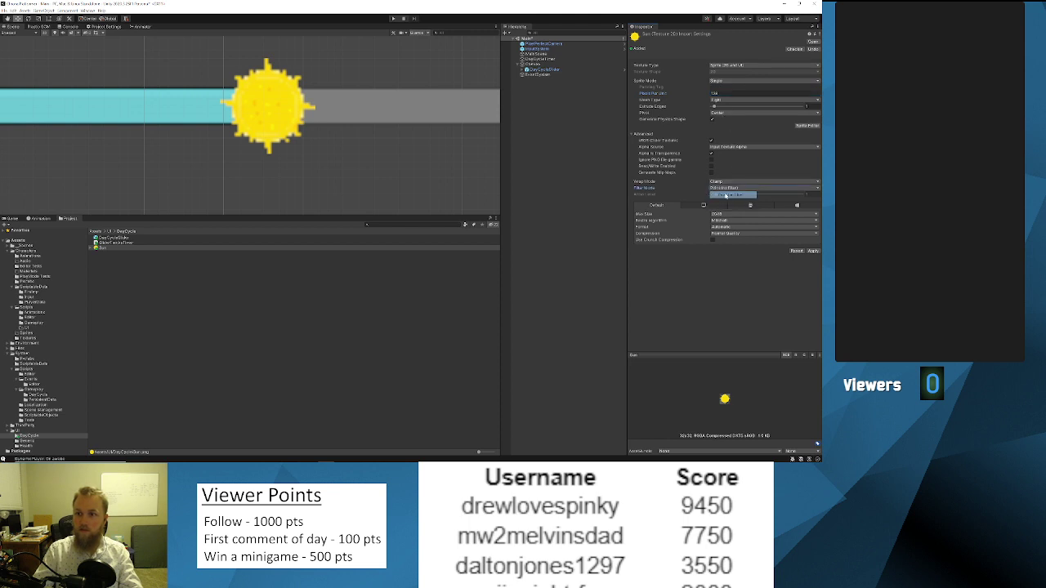
{"action": "left_click", "coordinate": [728, 234]}
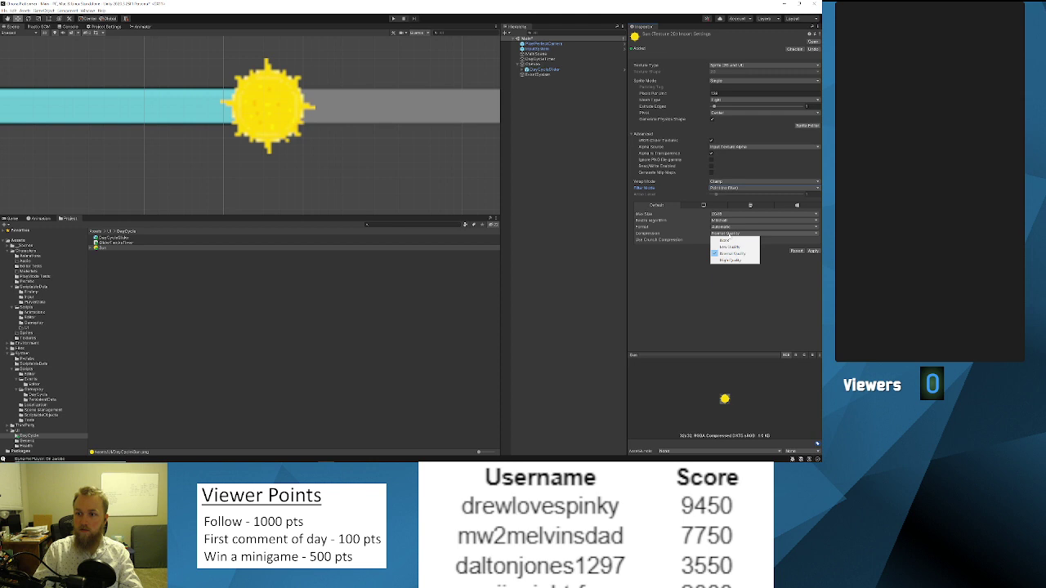
{"action": "left_click", "coordinate": [727, 239]}
{"action": "left_click", "coordinate": [812, 245]}
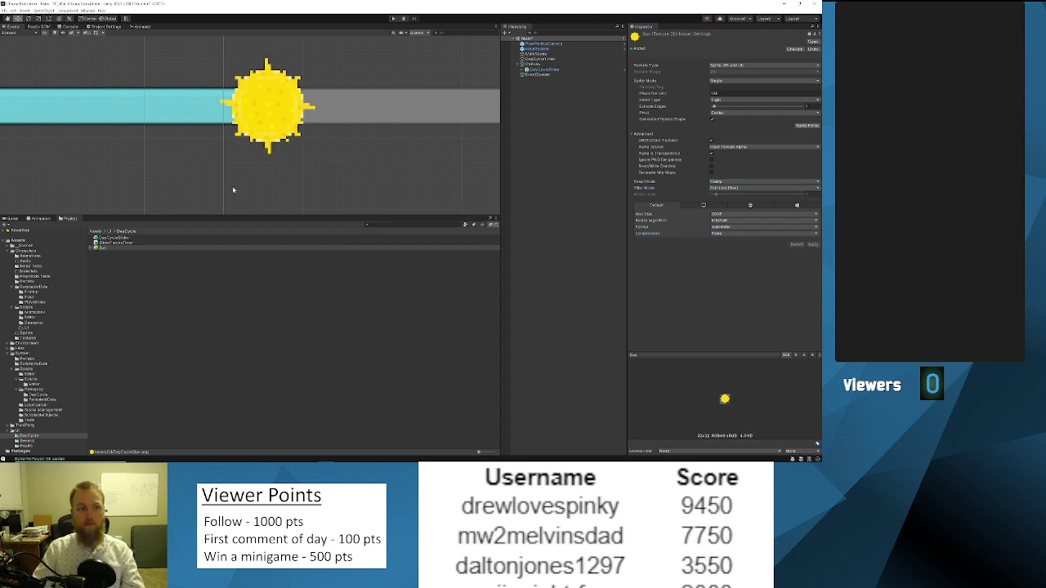
Examine the sharpened sun handle on the slider in both the scene and game views.
{"action": "scroll", "coordinate": [322, 135], "scroll_direction": "down", "scroll_amount": 4}
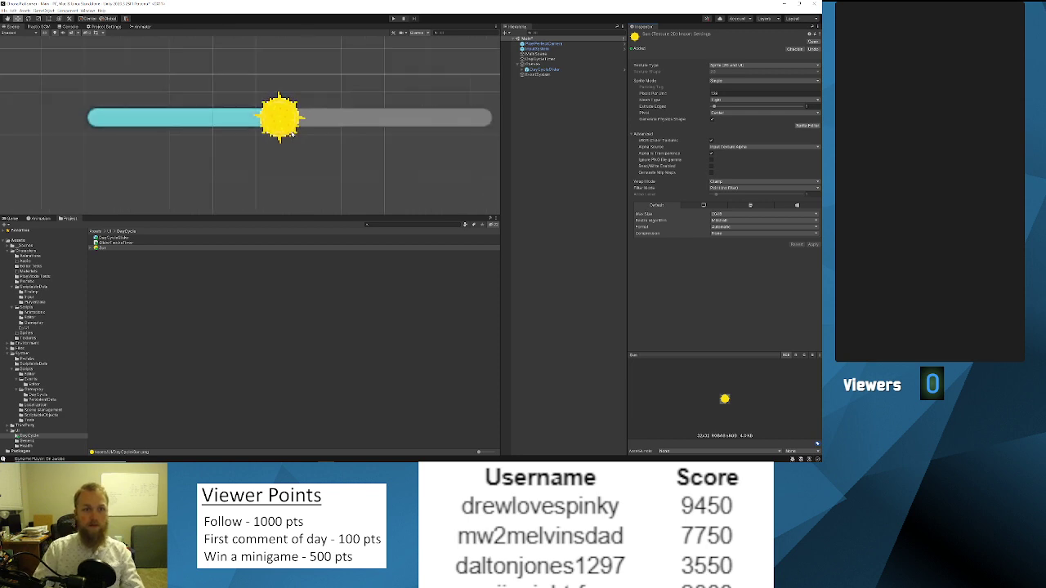
{"action": "scroll", "coordinate": [303, 139], "scroll_direction": "up", "scroll_amount": 5}
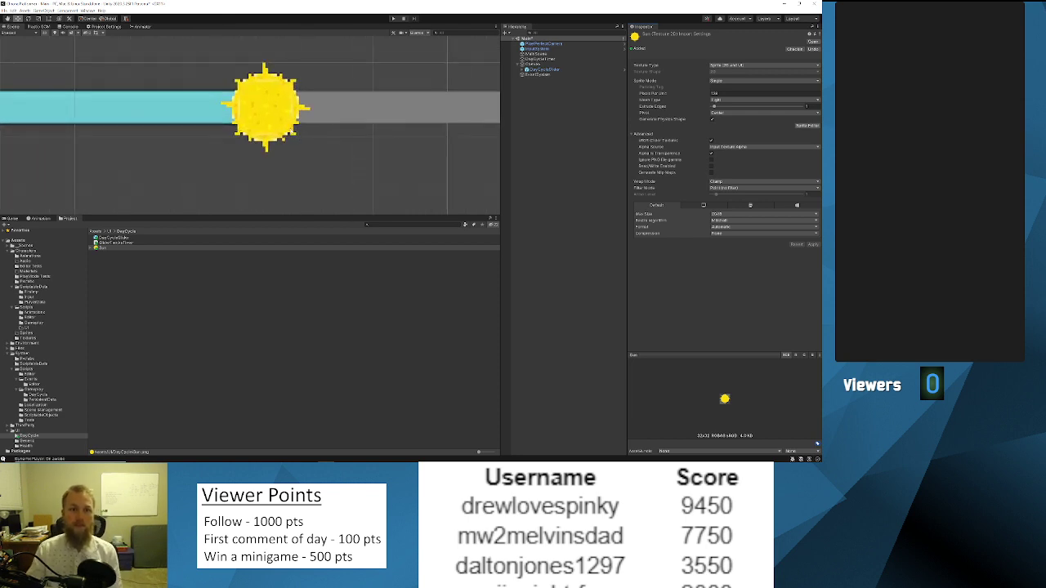
{"action": "left_click", "coordinate": [12, 219]}
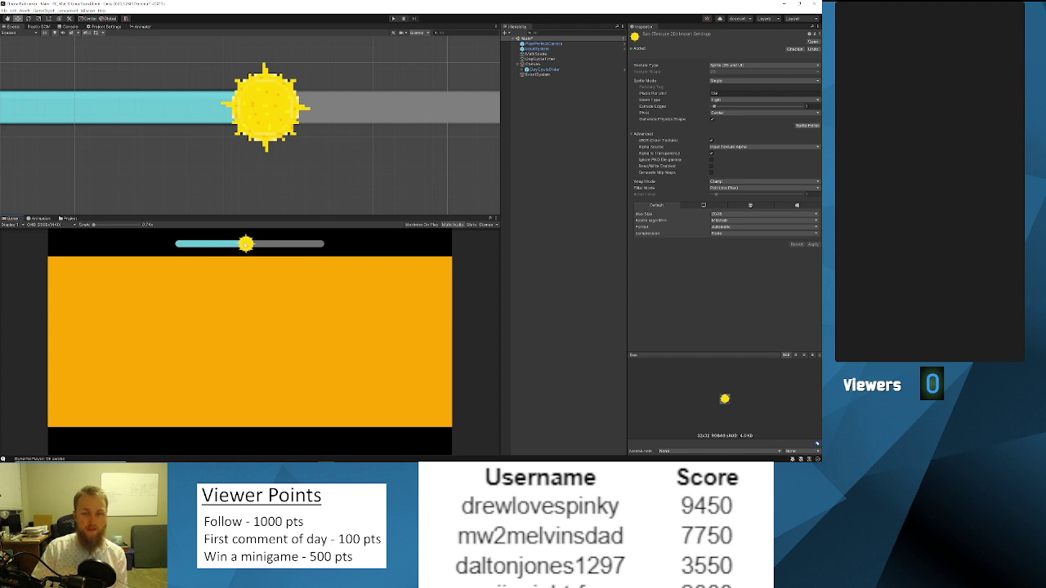
{"action": "scroll", "coordinate": [250, 166], "scroll_direction": "down", "scroll_amount": 3}
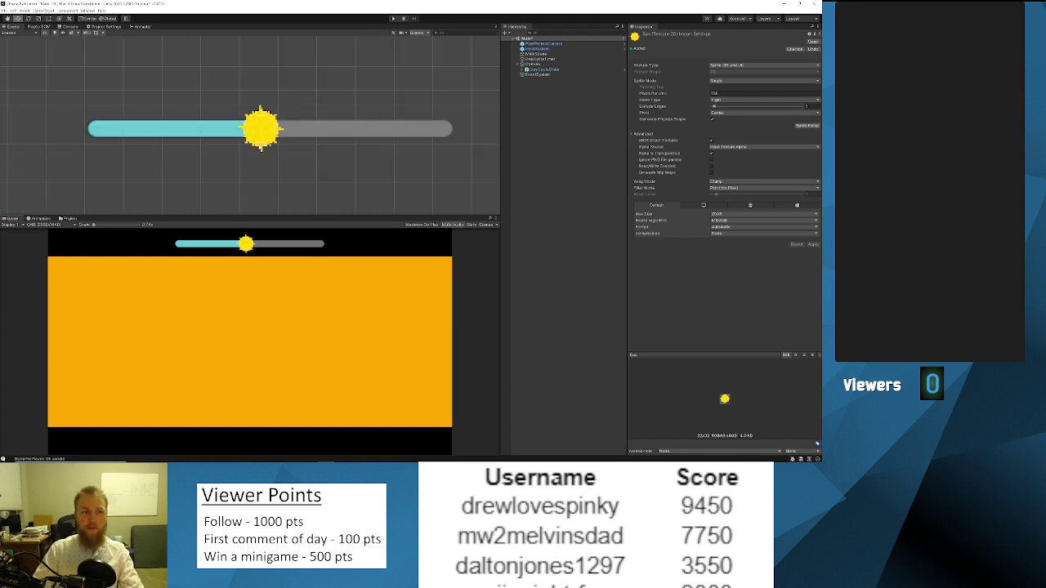
Test the DayCycleSlider's handle movement by varying its Value, ending at 1.
{"action": "left_click", "coordinate": [544, 70]}
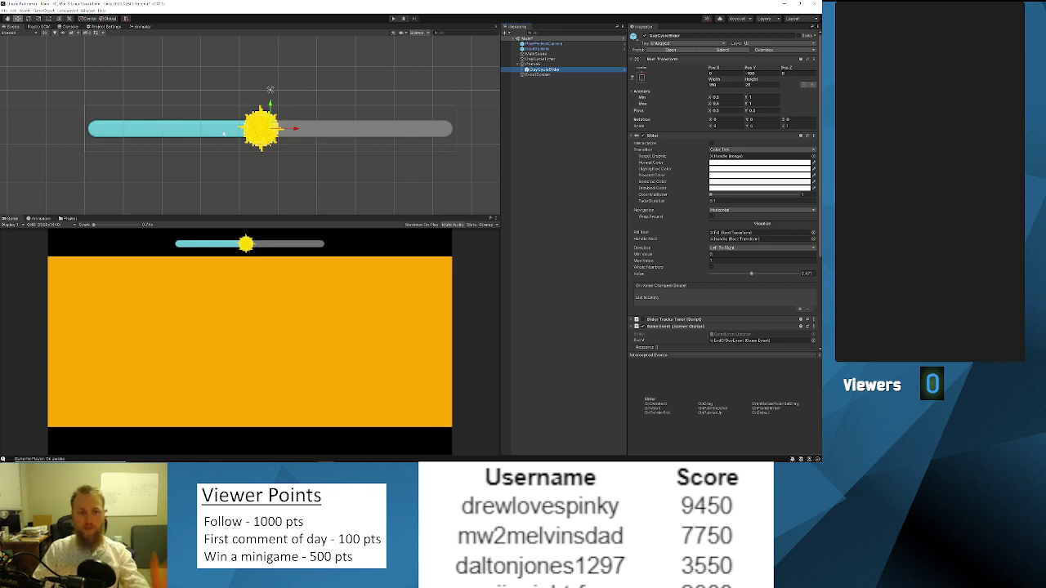
{"action": "scroll", "coordinate": [679, 181], "scroll_direction": "down", "scroll_amount": 3}
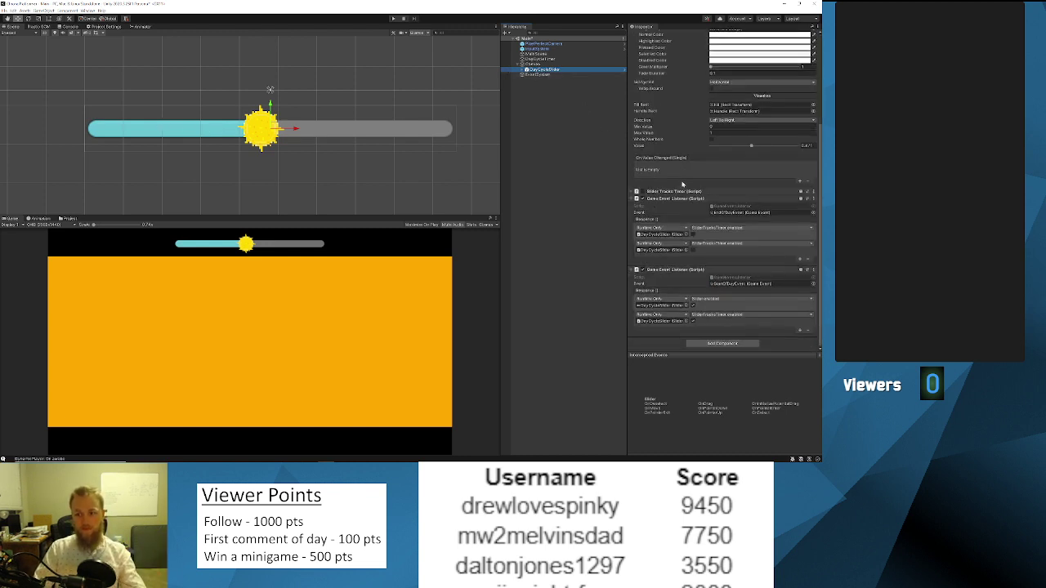
{"action": "left_click_drag", "start_coordinate": [751, 144], "coordinate": [708, 152]}
{"action": "key", "text": "ctrl+z"}
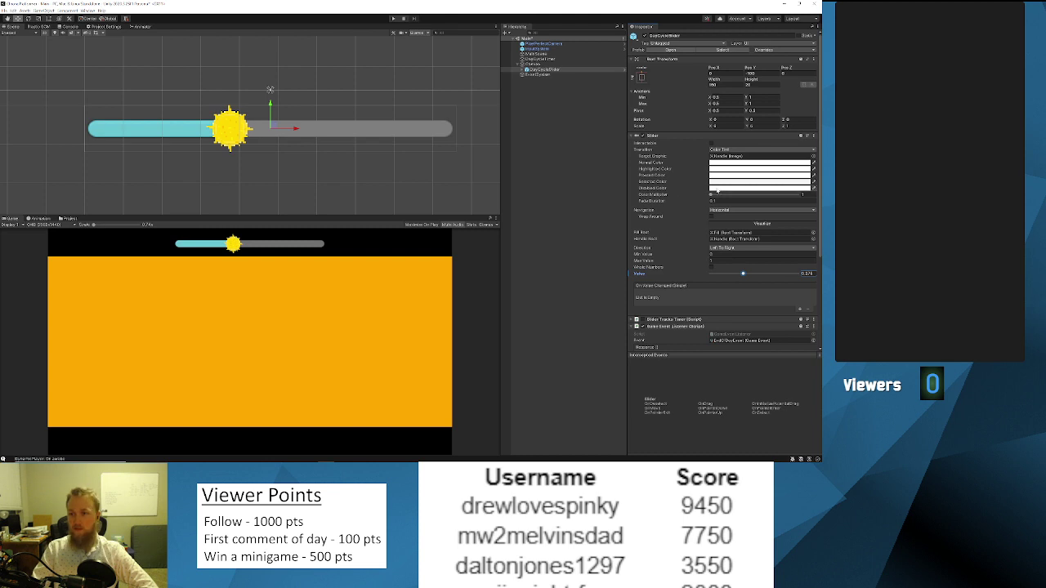
{"action": "scroll", "coordinate": [693, 198], "scroll_direction": "down", "scroll_amount": 3}
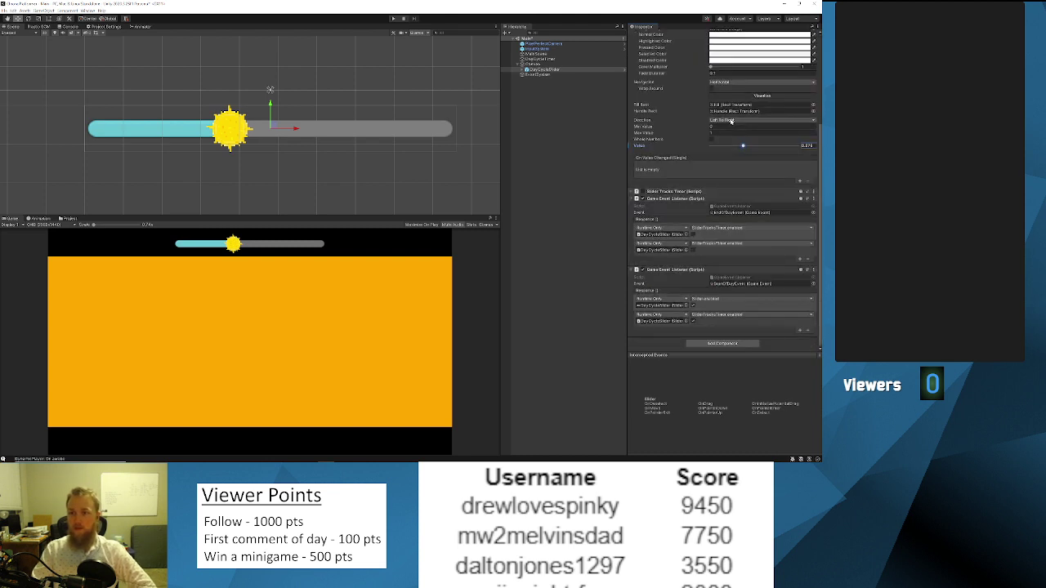
{"action": "left_click_drag", "start_coordinate": [741, 145], "coordinate": [805, 147]}
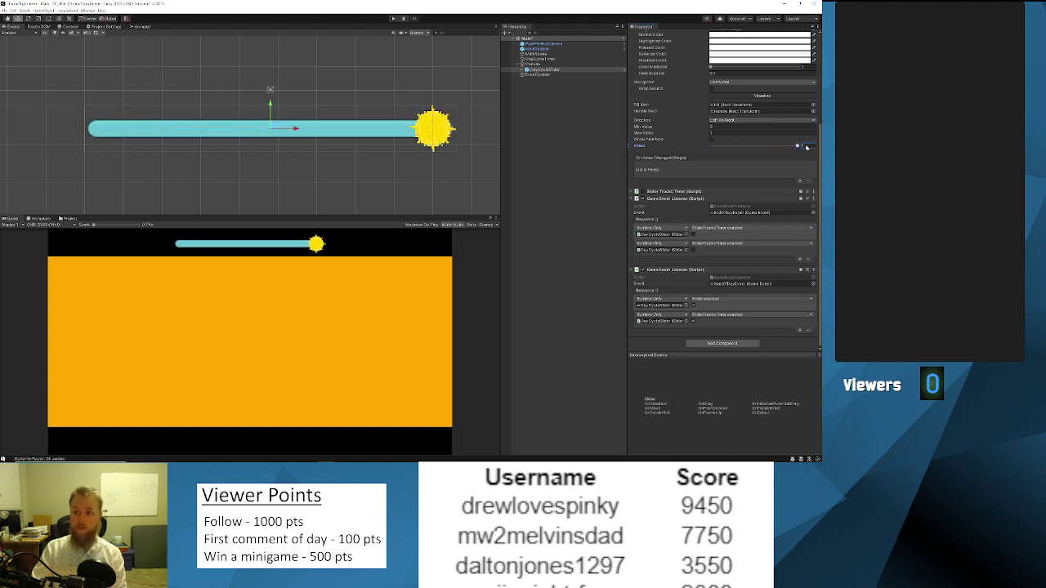
Switch to Visual Studio and examine the definition of PortionComplete, called in SliderTracksTimer's Update method.
{"action": "key", "text": "alt+Tab"}
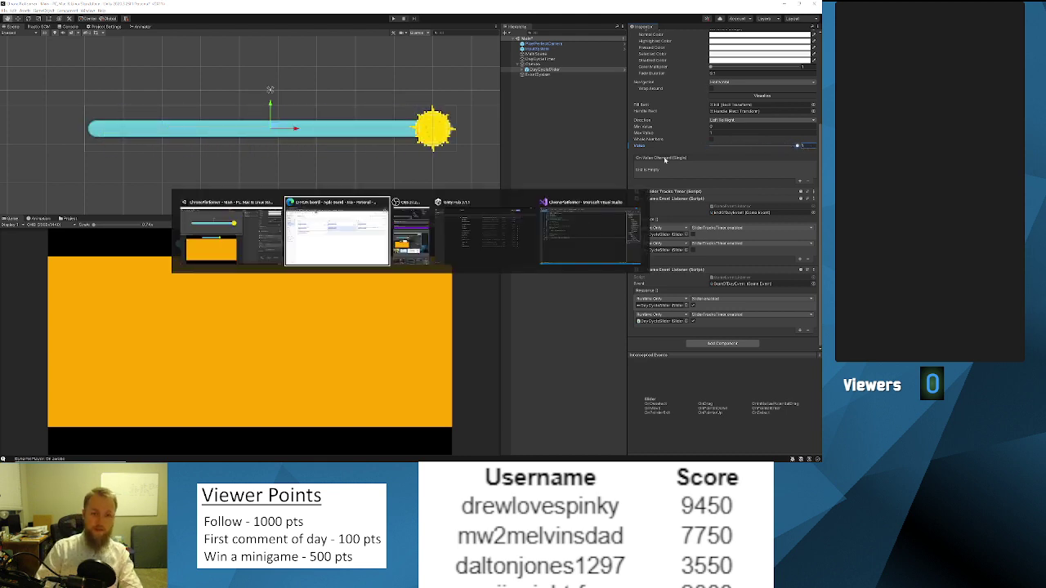
{"action": "left_click", "coordinate": [562, 232]}
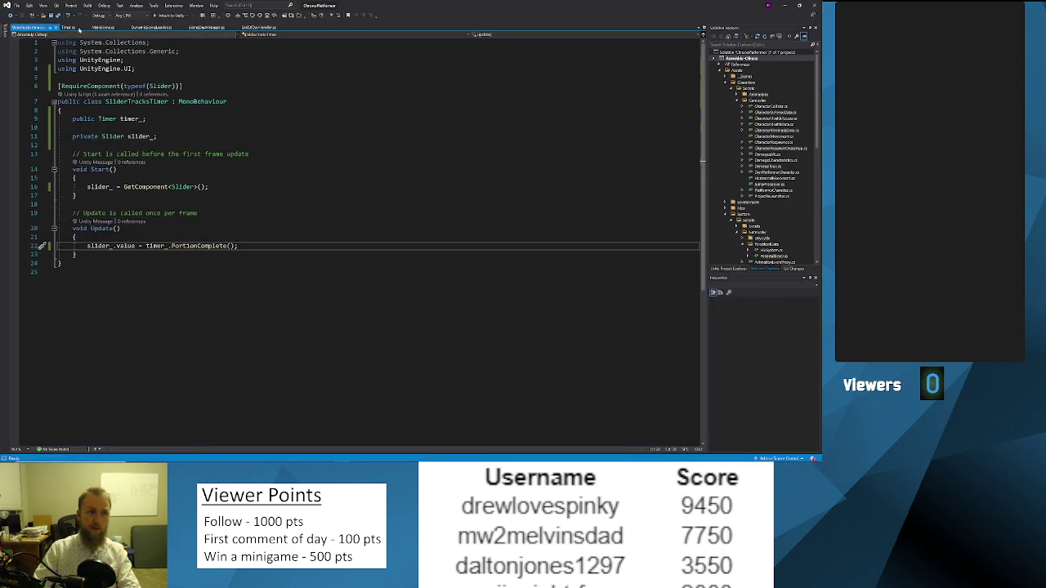
{"action": "key", "text": "F12"}
{"action": "scroll", "coordinate": [368, 245], "scroll_direction": "down", "scroll_amount": 4}
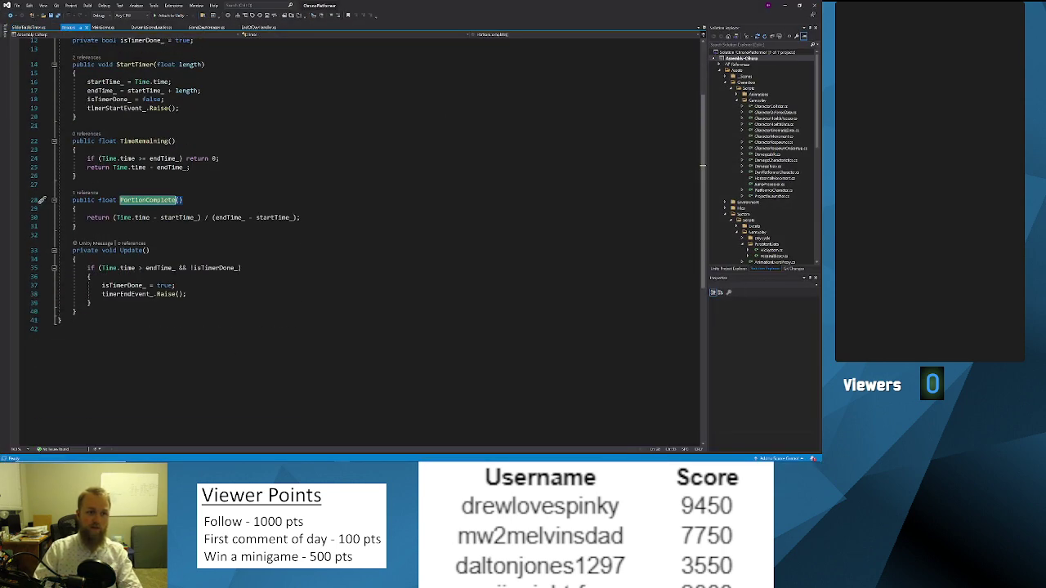
{"action": "key", "text": "shift+alt+="}
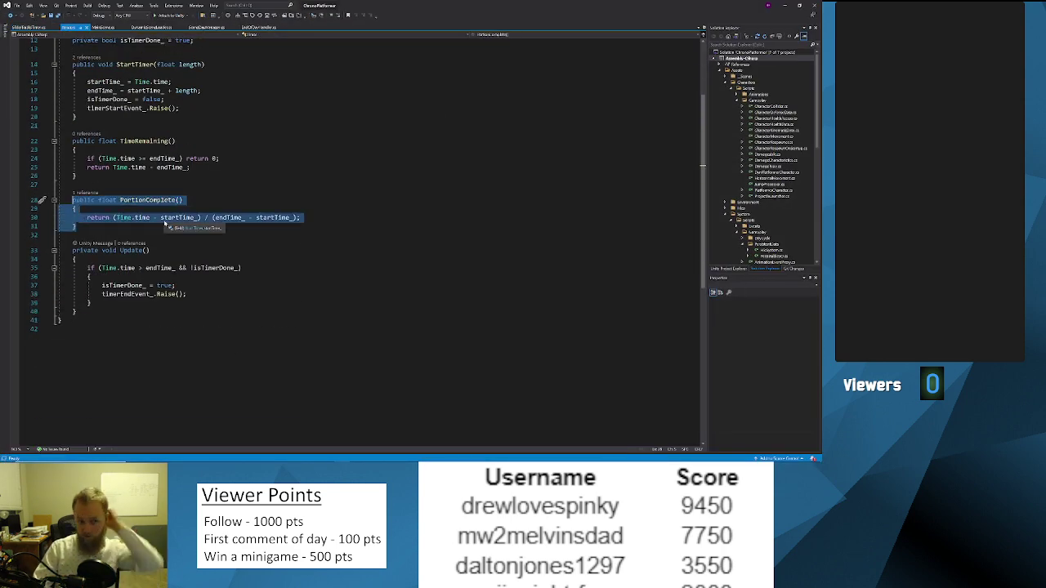
{"action": "left_click", "coordinate": [145, 218]}
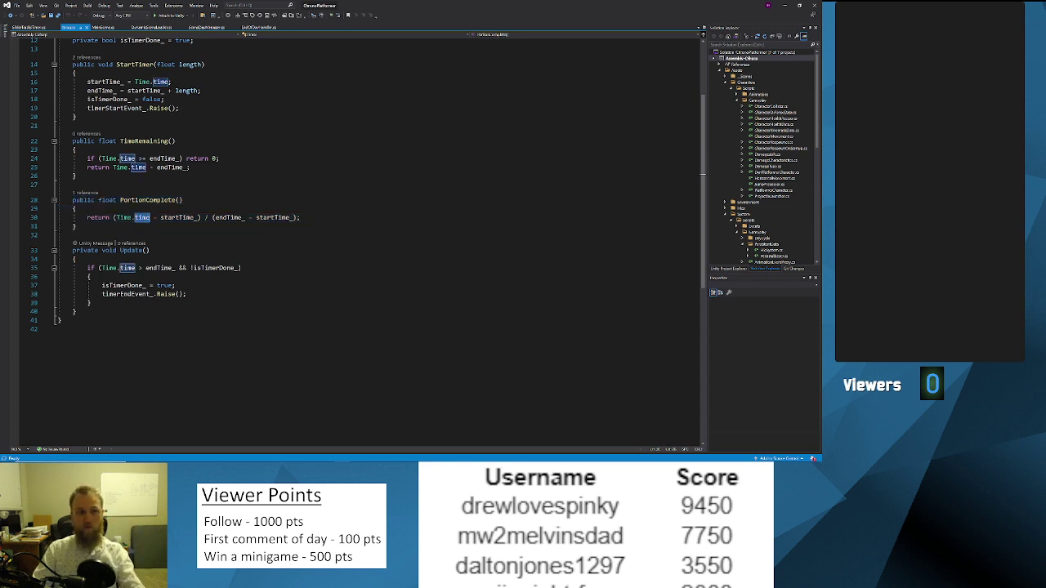
Examine the elapsed-time expression in PortionComplete's return statement in the Timer script.
{"action": "scroll", "coordinate": [41, 298], "scroll_direction": "up", "scroll_amount": 3}
{"action": "key", "text": "shift+alt+="}
{"action": "key", "text": "shift+alt+="}
{"action": "key", "text": "shift+alt+="}
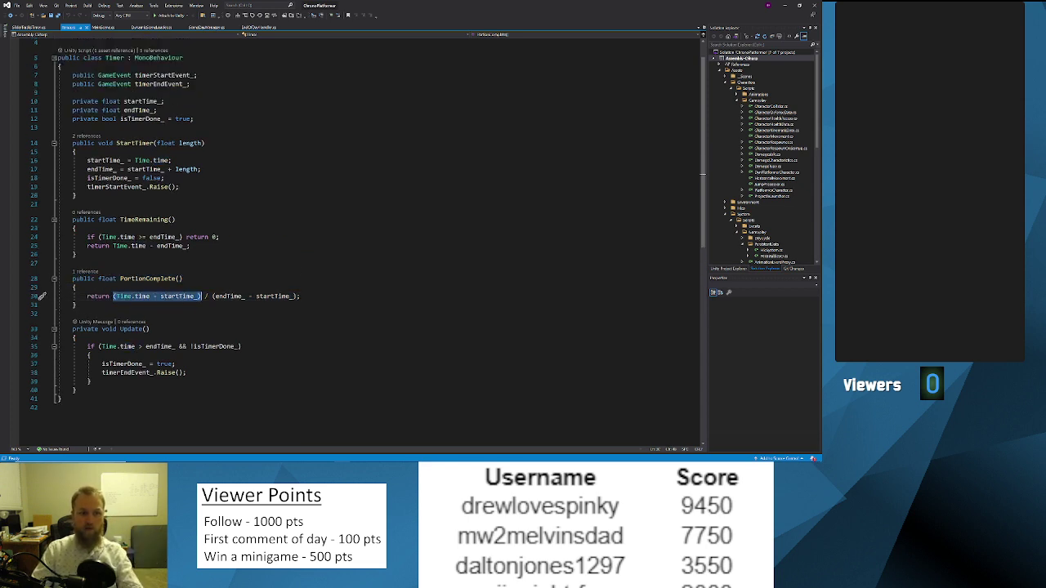
{"action": "key", "text": "Home"}
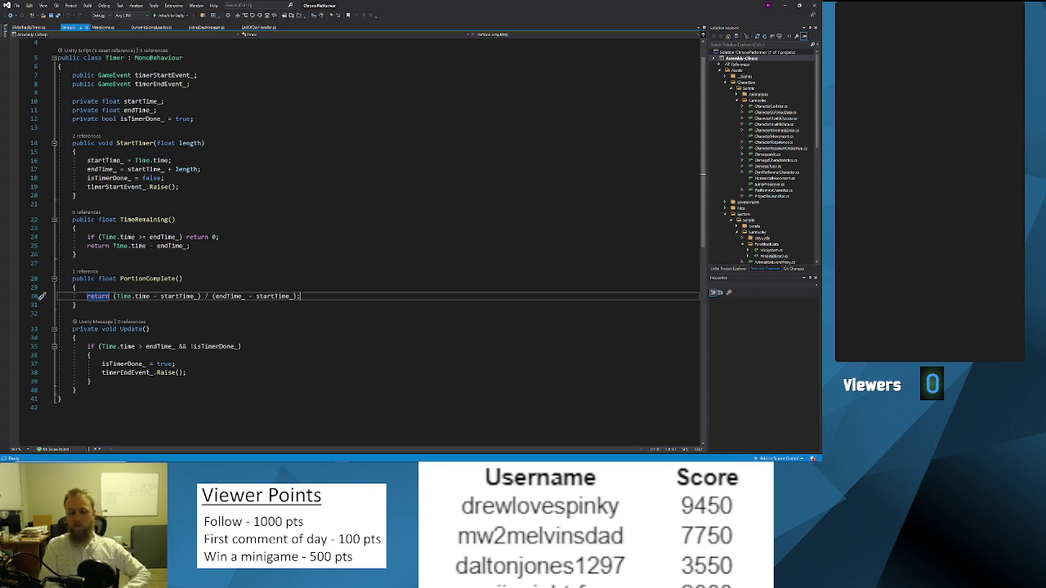
Expand the Slider Tracks Timer component in Unity and bring up the SliderTracksTimer script in Visual Studio.
{"action": "key", "text": "alt+Tab"}
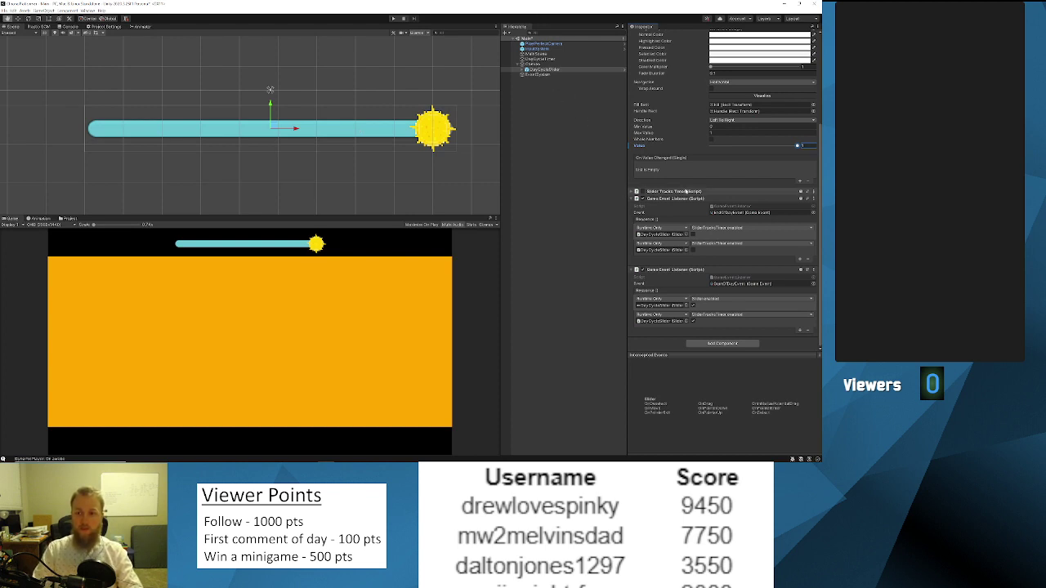
{"action": "left_click", "coordinate": [635, 192]}
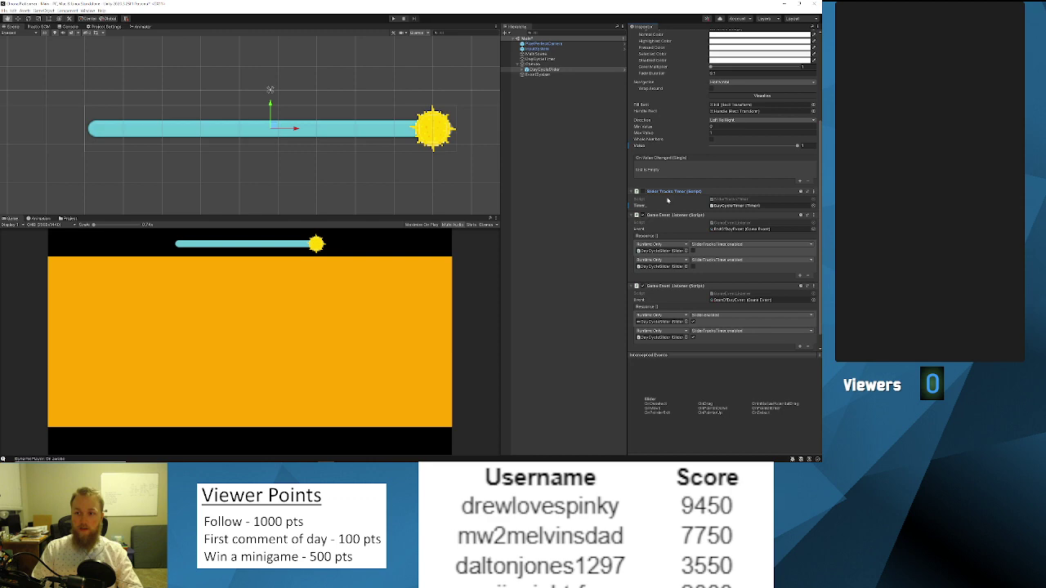
{"action": "key", "text": "alt+Tab"}
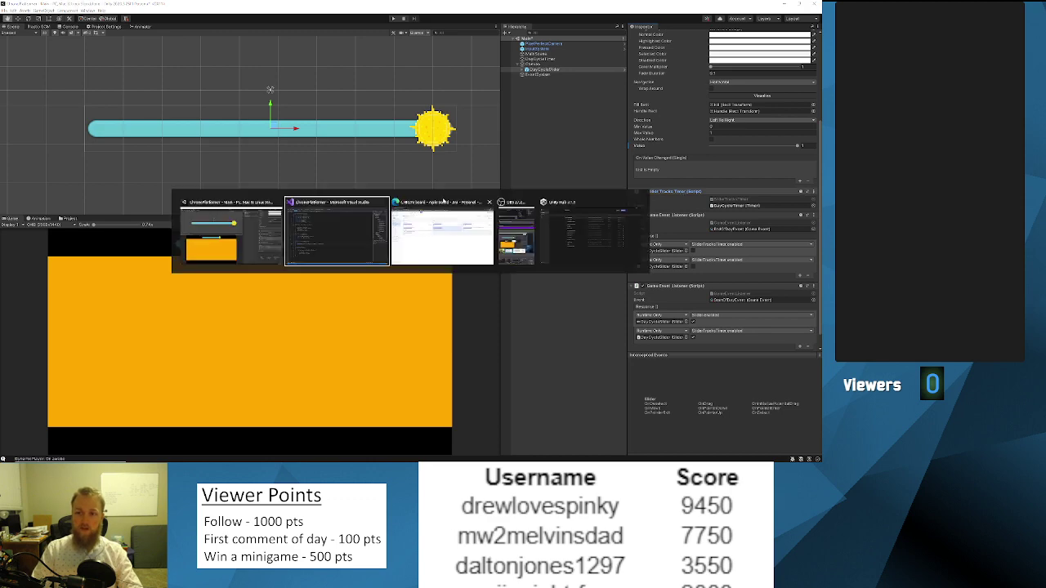
{"action": "left_click", "coordinate": [356, 226]}
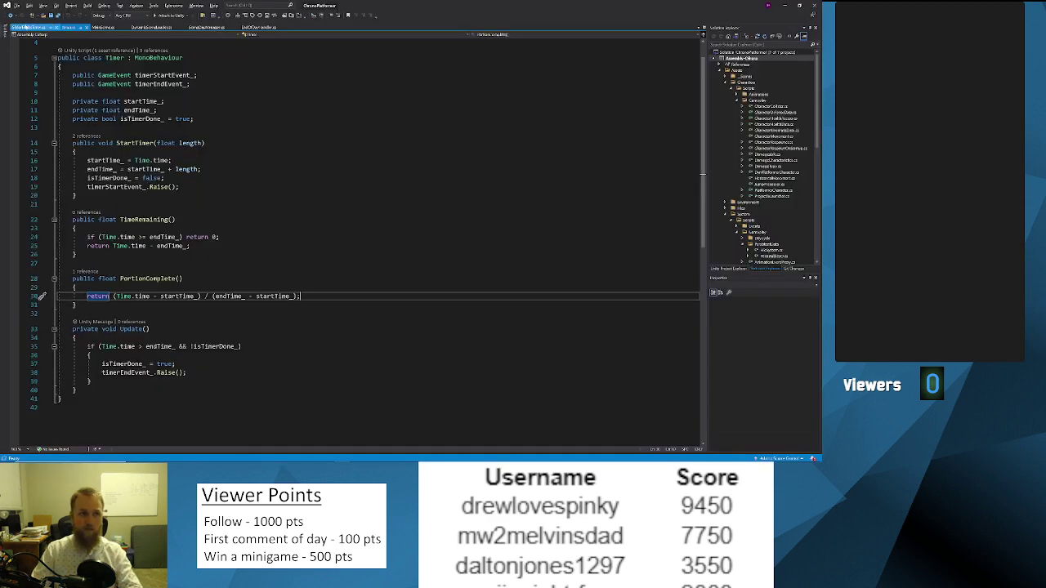
{"action": "left_click", "coordinate": [26, 27]}
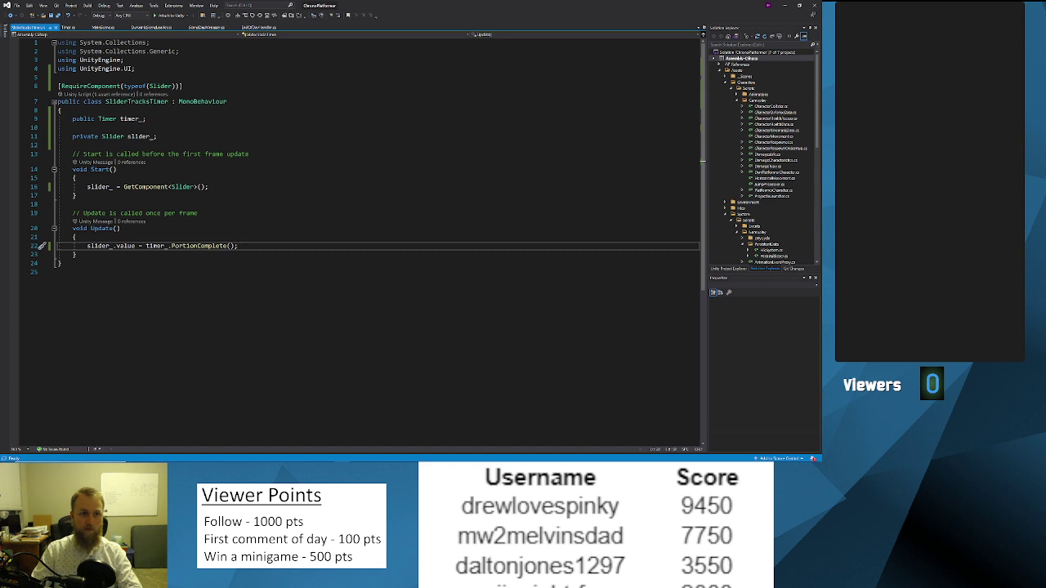
Review SliderTracksTimer's RequireComponent attribute, timer_ field, GetComponent<Slider> call in Start, and slider value assignment in Update.
{"action": "left_click_drag", "start_coordinate": [58, 86], "coordinate": [183, 85]}
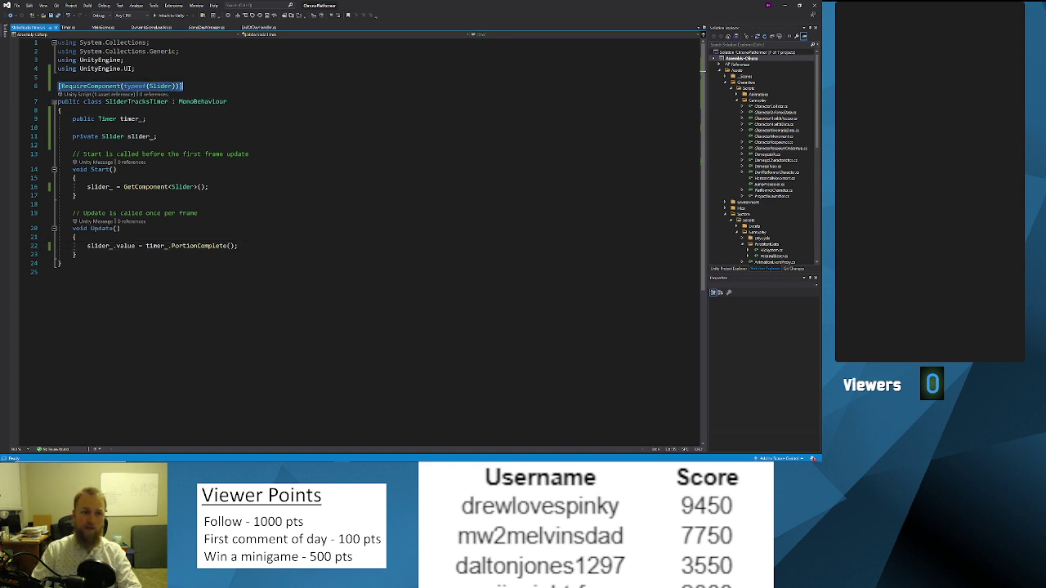
{"action": "left_click", "coordinate": [125, 101]}
{"action": "double_click", "coordinate": [125, 102]}
{"action": "left_click", "coordinate": [131, 118]}
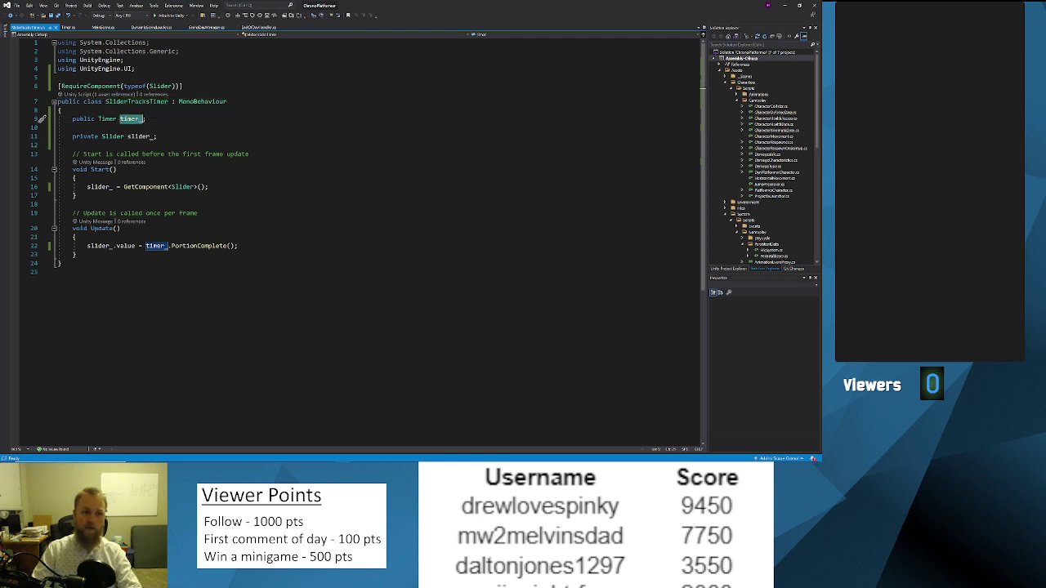
{"action": "left_click_drag", "start_coordinate": [209, 186], "coordinate": [88, 186]}
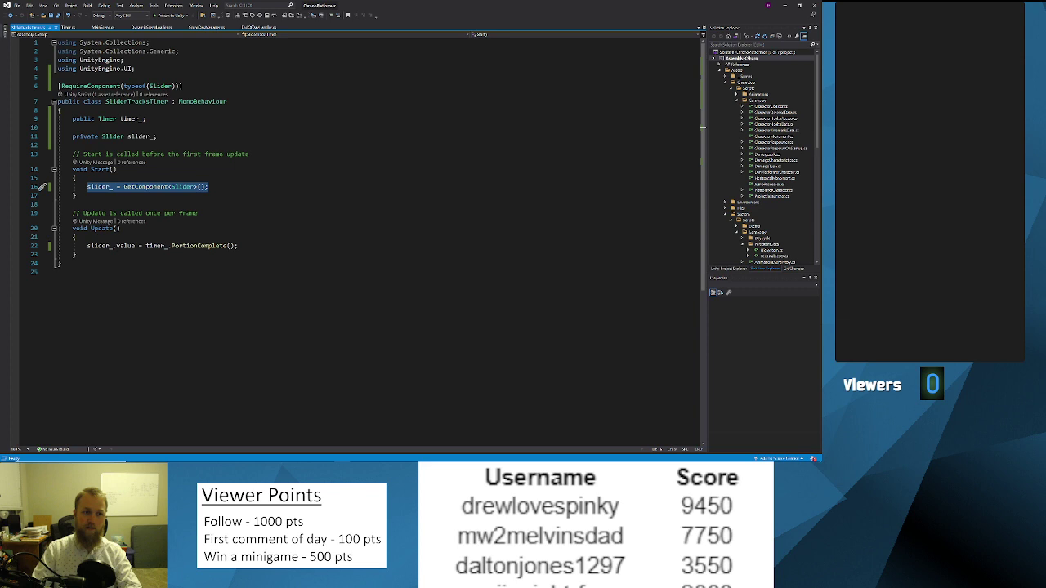
{"action": "left_click", "coordinate": [98, 228]}
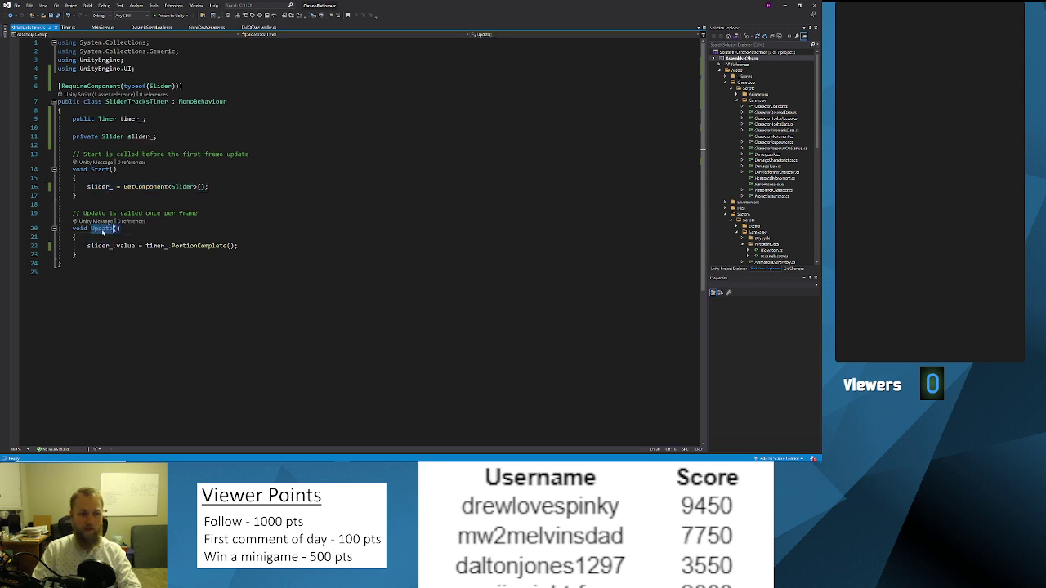
{"action": "left_click", "coordinate": [99, 246]}
{"action": "left_click", "coordinate": [126, 246]}
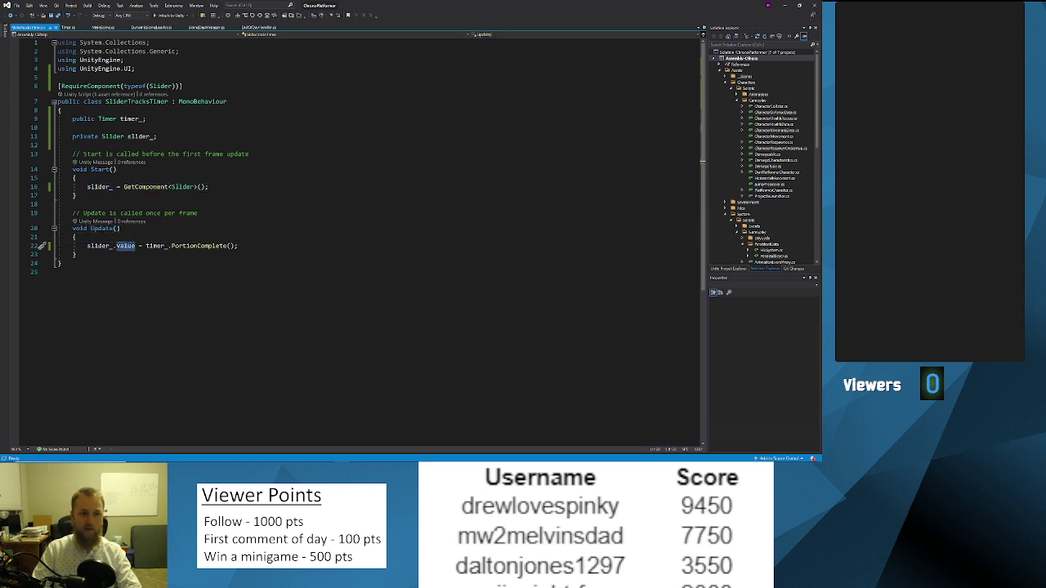
{"action": "double_click", "coordinate": [194, 246]}
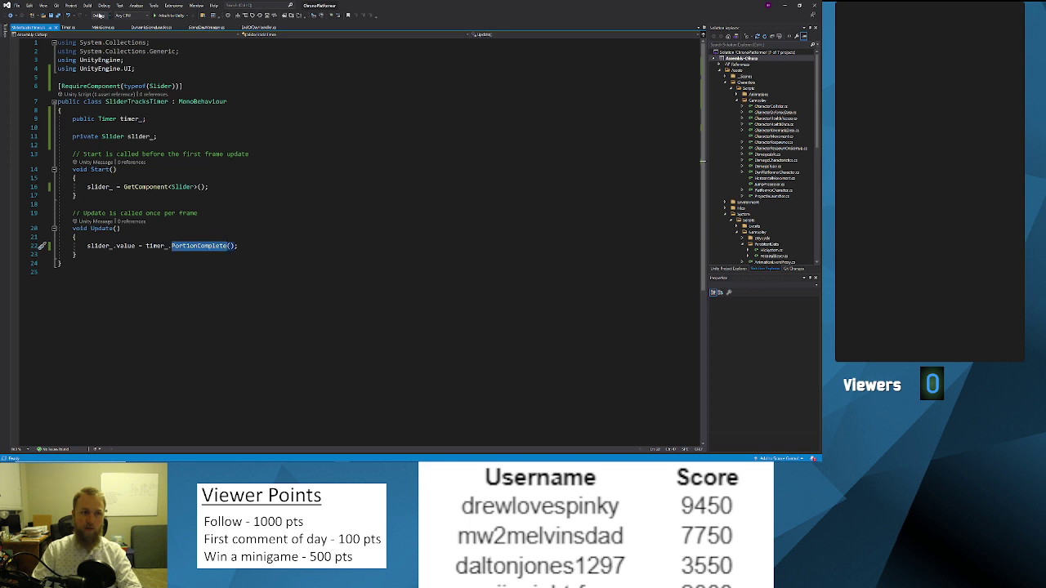
Switch to Unity and examine the DayCycleSlider's Slider, Slider Tracks Timer and Game Event Listener components.
{"action": "key", "text": "alt+Tab"}
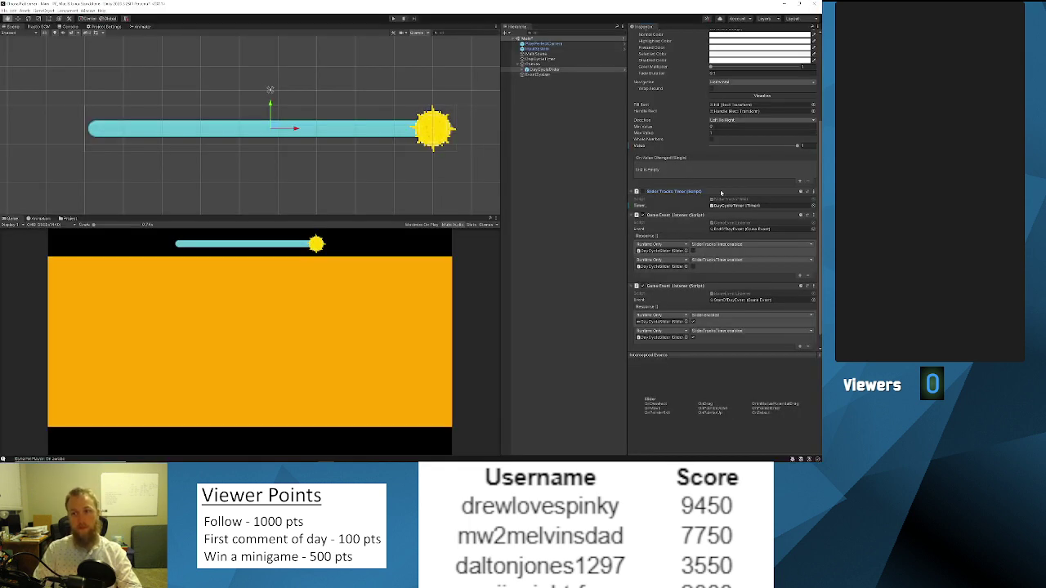
{"action": "scroll", "coordinate": [721, 192], "scroll_direction": "down", "scroll_amount": 1}
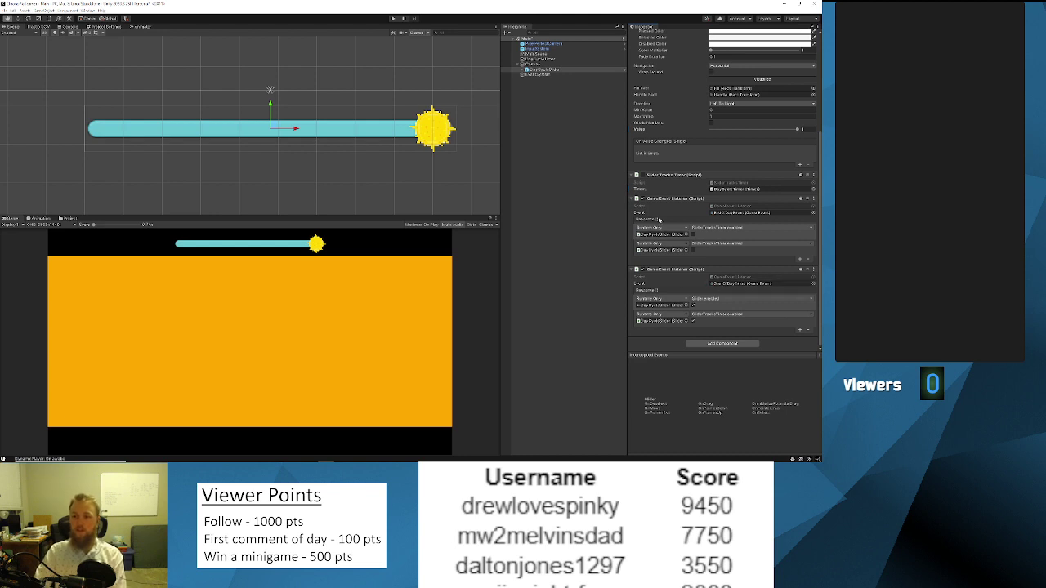
{"action": "scroll", "coordinate": [651, 190], "scroll_direction": "up", "scroll_amount": 5}
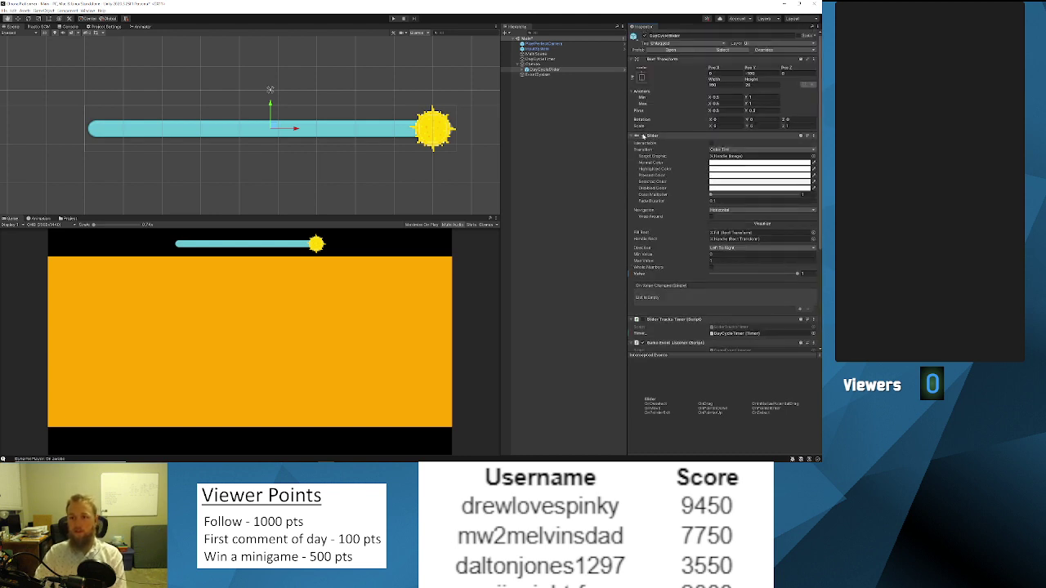
{"action": "scroll", "coordinate": [653, 139], "scroll_direction": "down", "scroll_amount": 5}
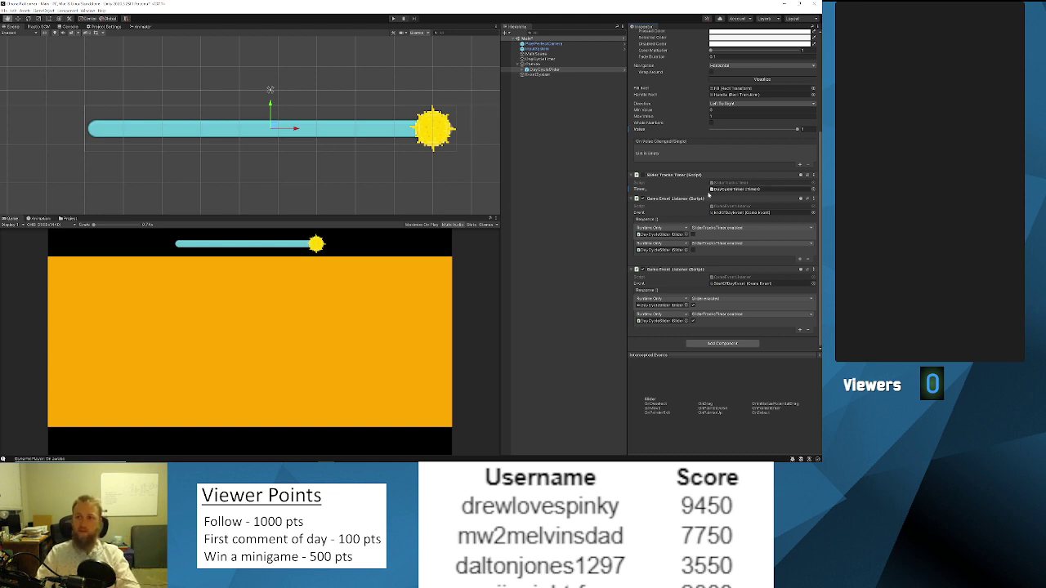
Switch to Visual Studio, go to PortionComplete's definition and examine its elapsed-time and total-duration terms.
{"action": "key", "text": "alt+Tab"}
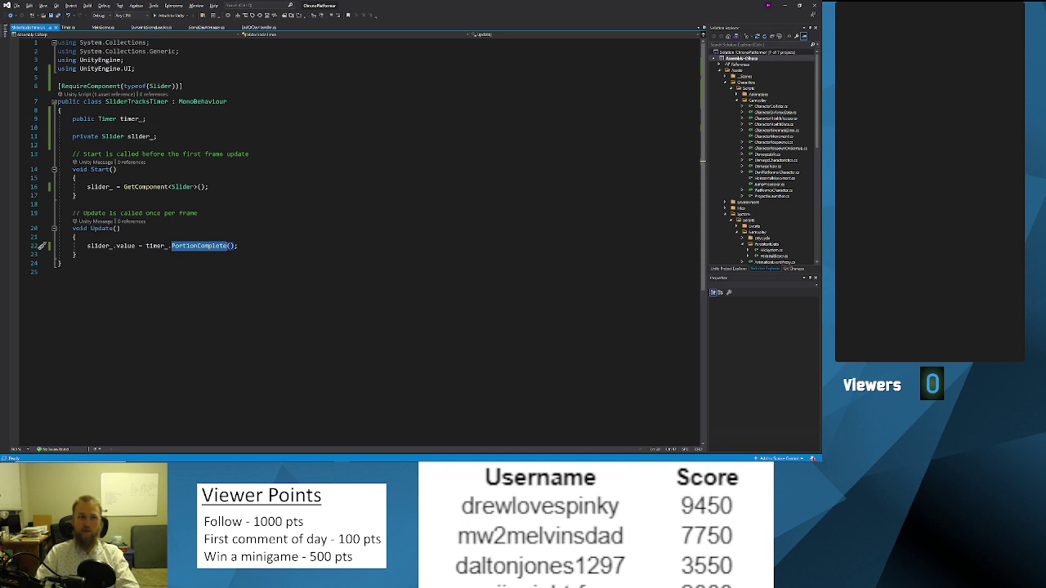
{"action": "key", "text": "F12"}
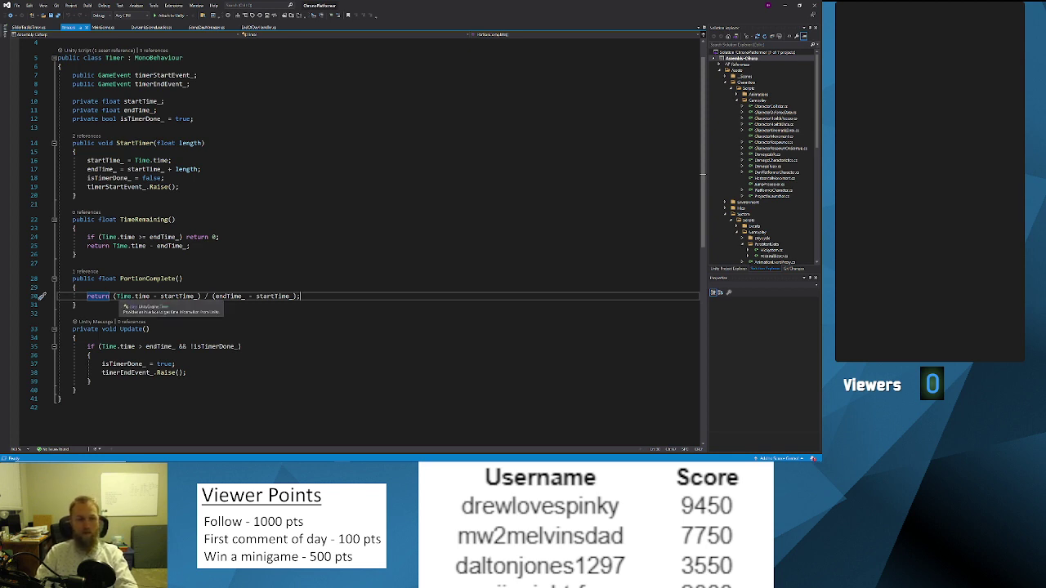
{"action": "left_click_drag", "start_coordinate": [116, 296], "coordinate": [292, 296]}
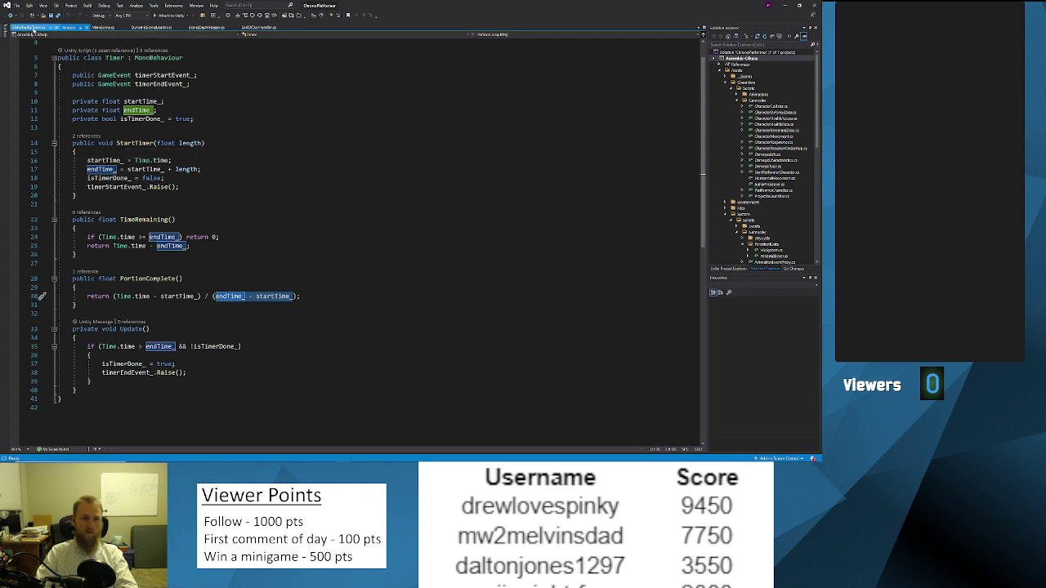
{"action": "key", "text": "alt+Tab"}
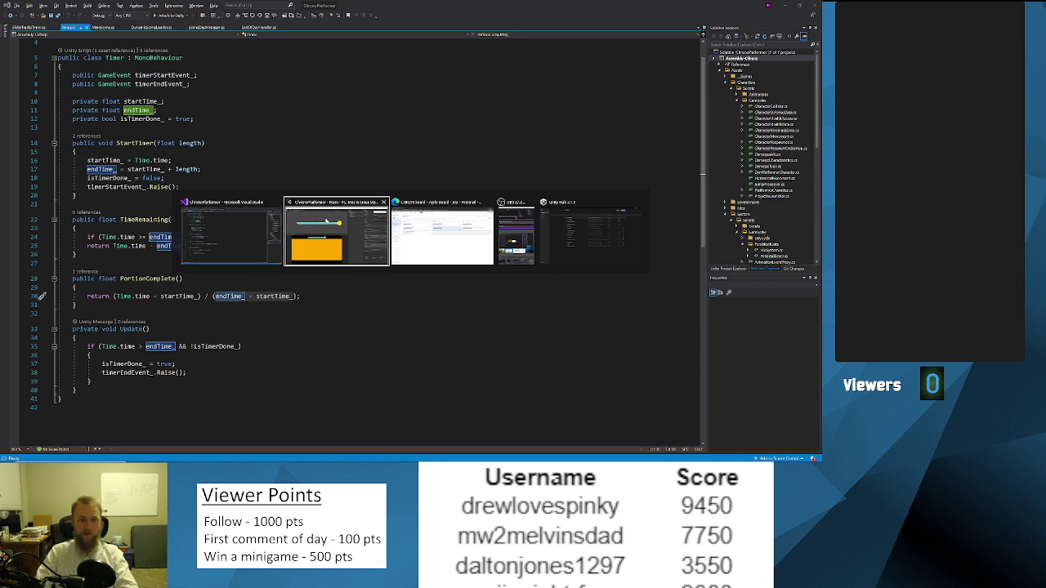
{"action": "key", "text": "Escape"}
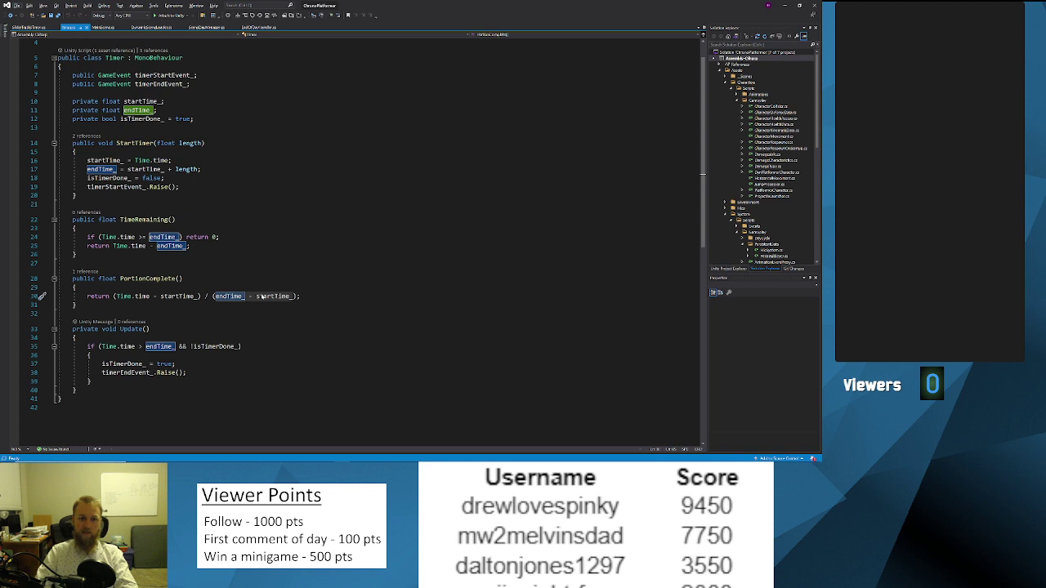
Switch to Unity, deselect the DayCycleSlider and save the Main scene.
{"action": "key", "text": "alt+Tab"}
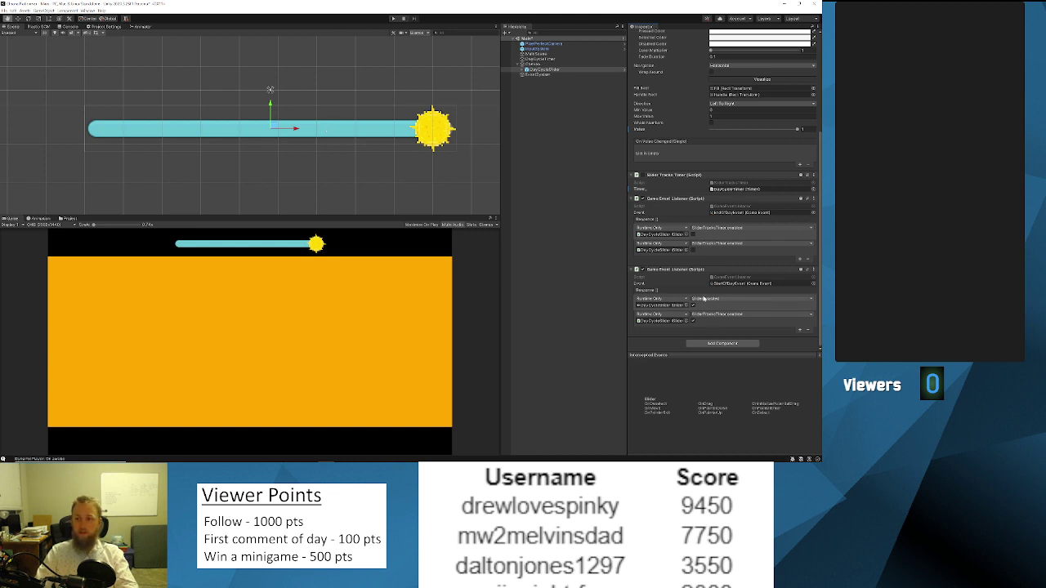
{"action": "left_click", "coordinate": [530, 86]}
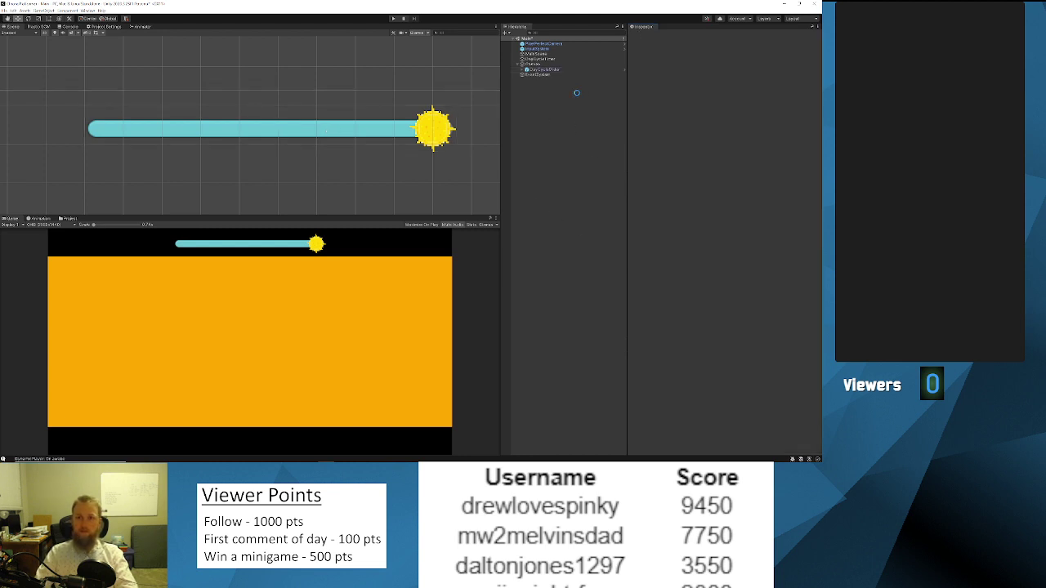
{"action": "key", "text": "alt+Tab"}
{"action": "key", "text": "alt+shift+Tab"}
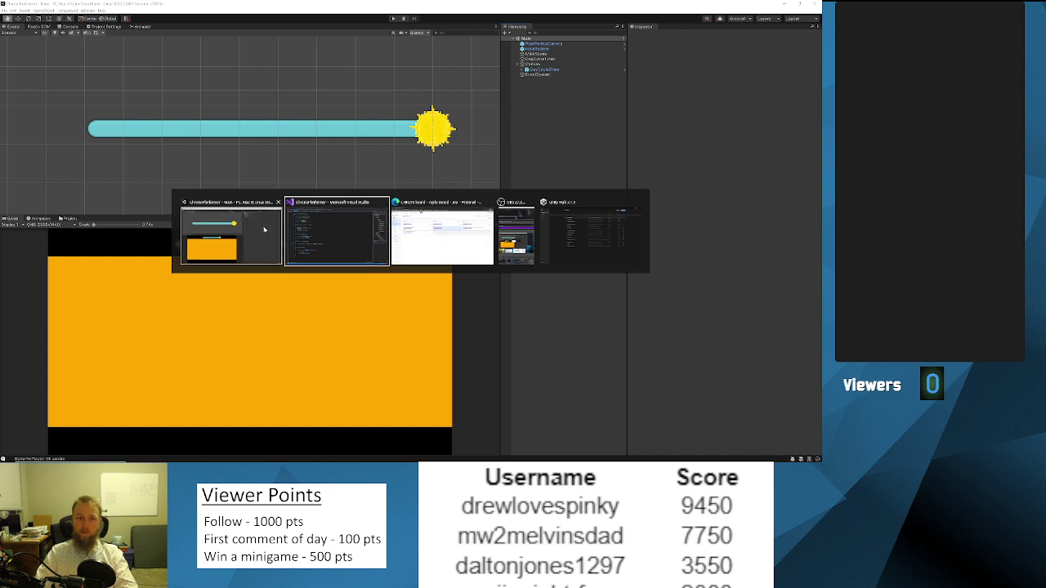
Run the game and test moving and jumping with the character while watching the sun handle's progress.
{"action": "left_click", "coordinate": [394, 19]}
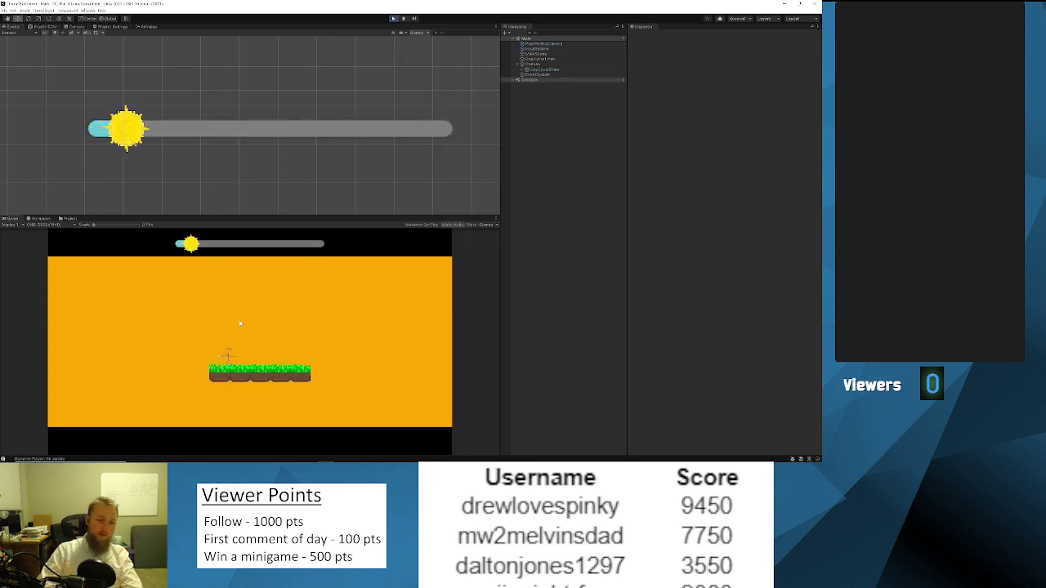
{"action": "key", "text": "d"}
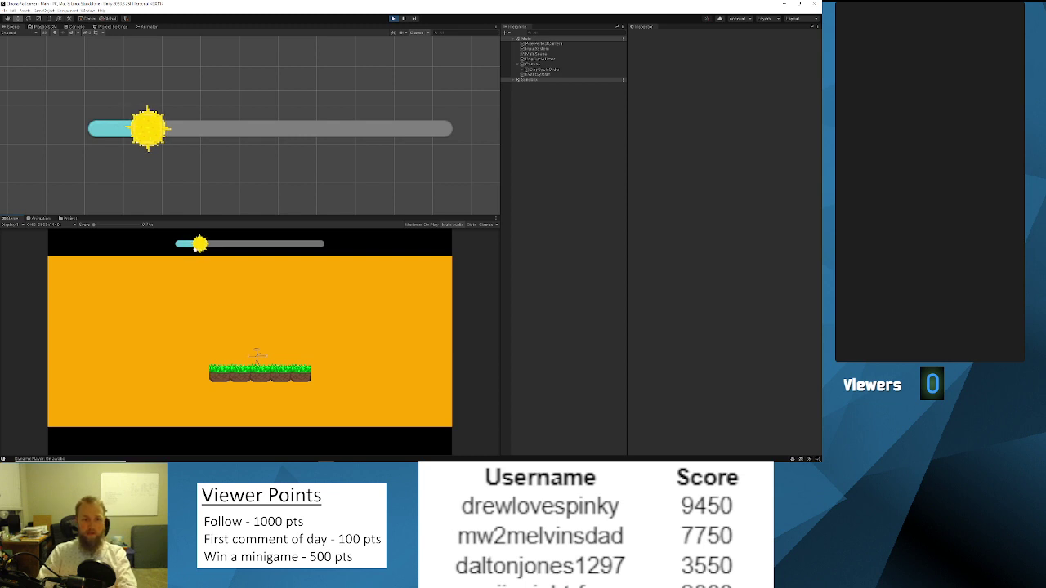
{"action": "key", "text": "space"}
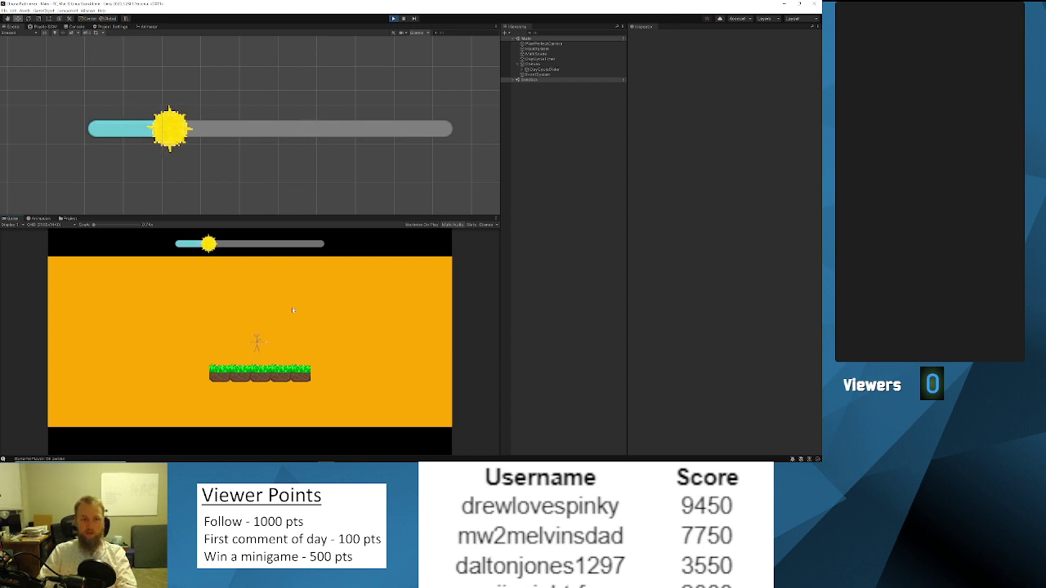
{"action": "key", "text": "a"}
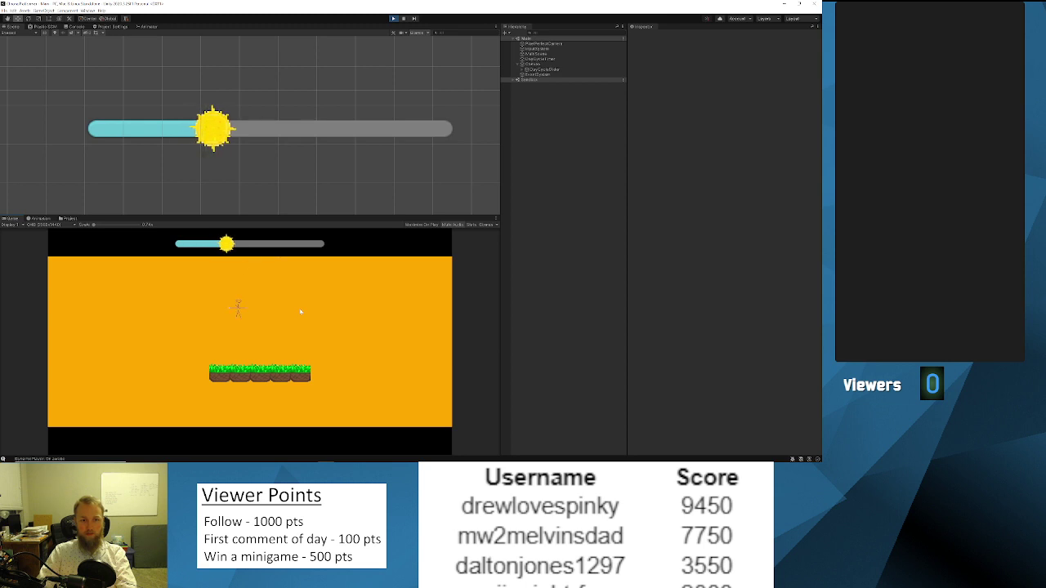
{"action": "key", "text": "space"}
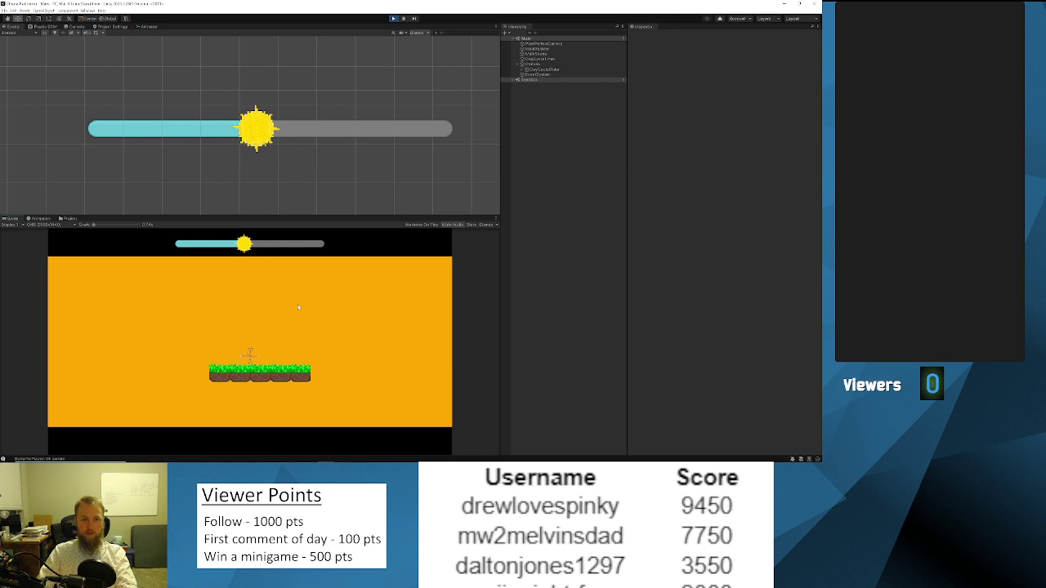
{"action": "key", "text": "a"}
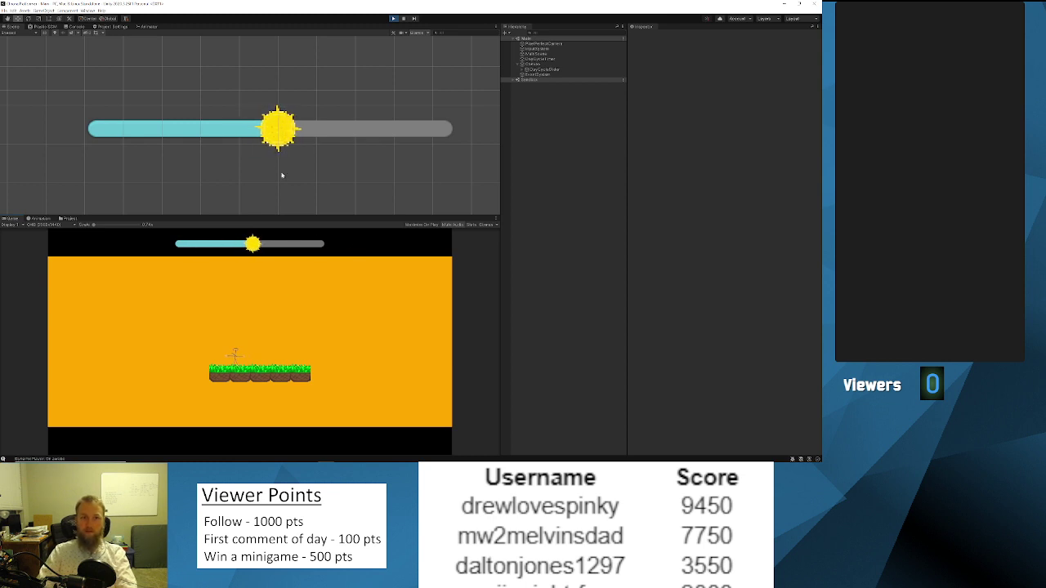
Frame the Canvas in the scene view to watch the slider during play, and stop the game.
{"action": "scroll", "coordinate": [281, 156], "scroll_direction": "down", "scroll_amount": 4}
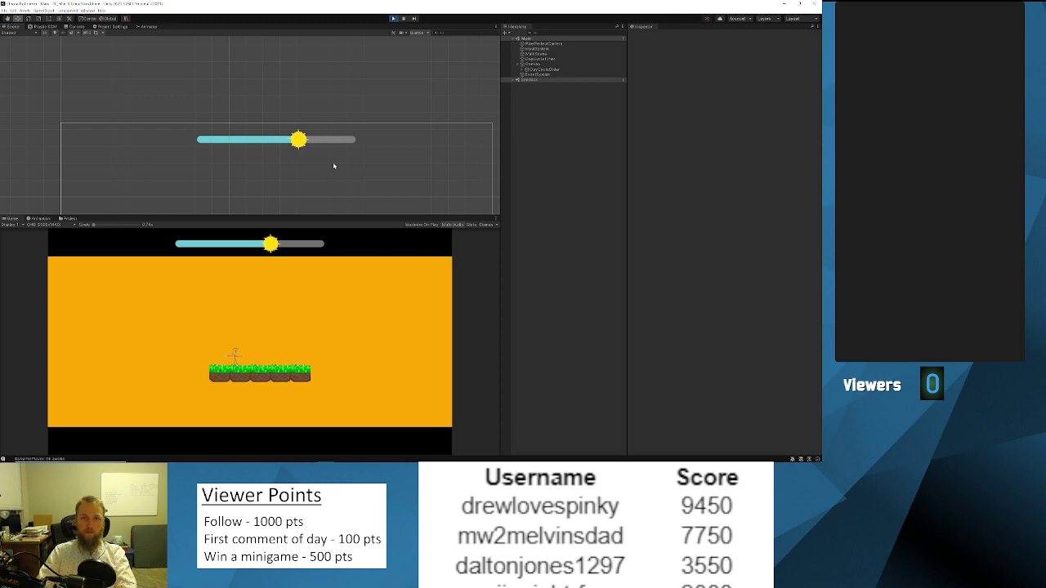
{"action": "left_click", "coordinate": [540, 64]}
{"action": "key", "text": "f"}
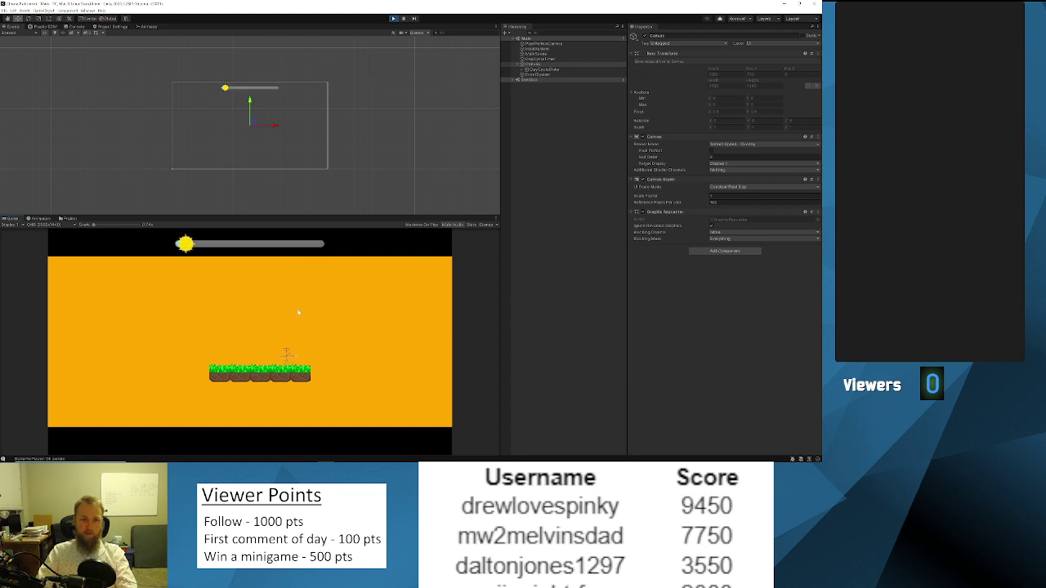
{"action": "key", "text": "Left"}
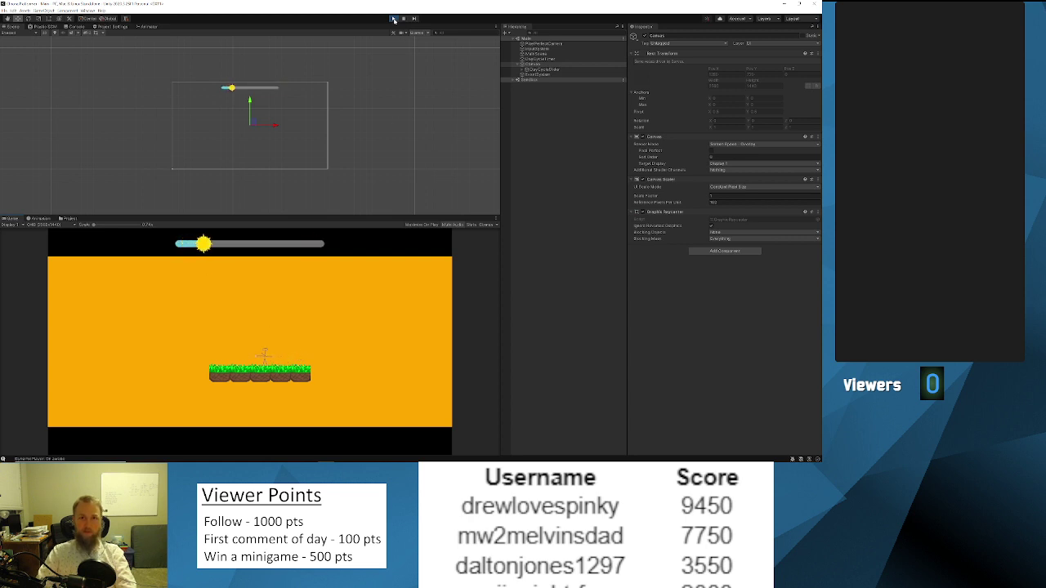
{"action": "key", "text": "ctrl+p"}
Switch to the Jira CHRON Sprint 10 board and move the "UI to show the current time of day" issue from In Progress to Done.
{"action": "key", "text": "alt+Tab"}
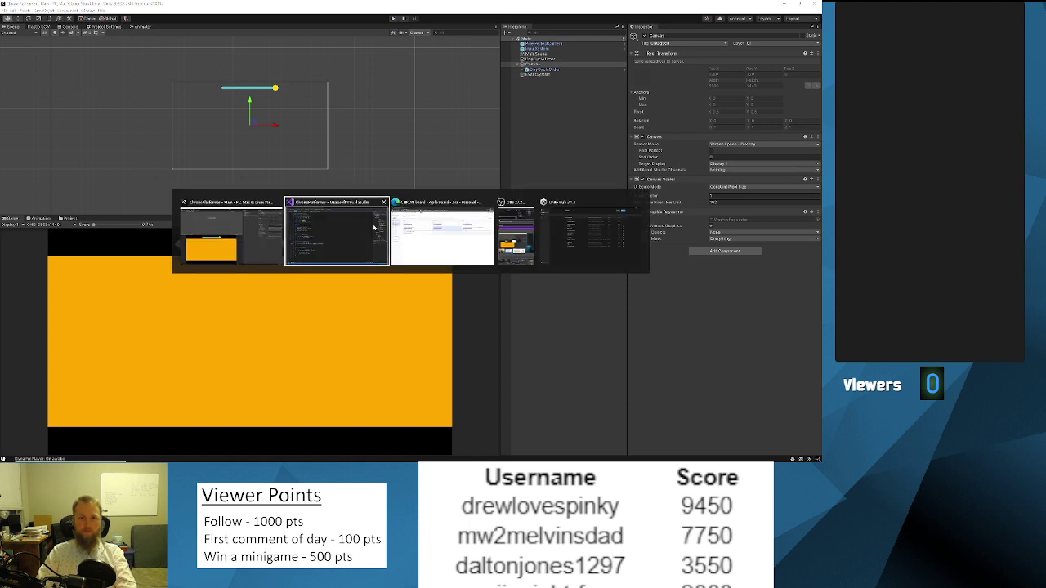
{"action": "key", "text": "alt+Tab"}
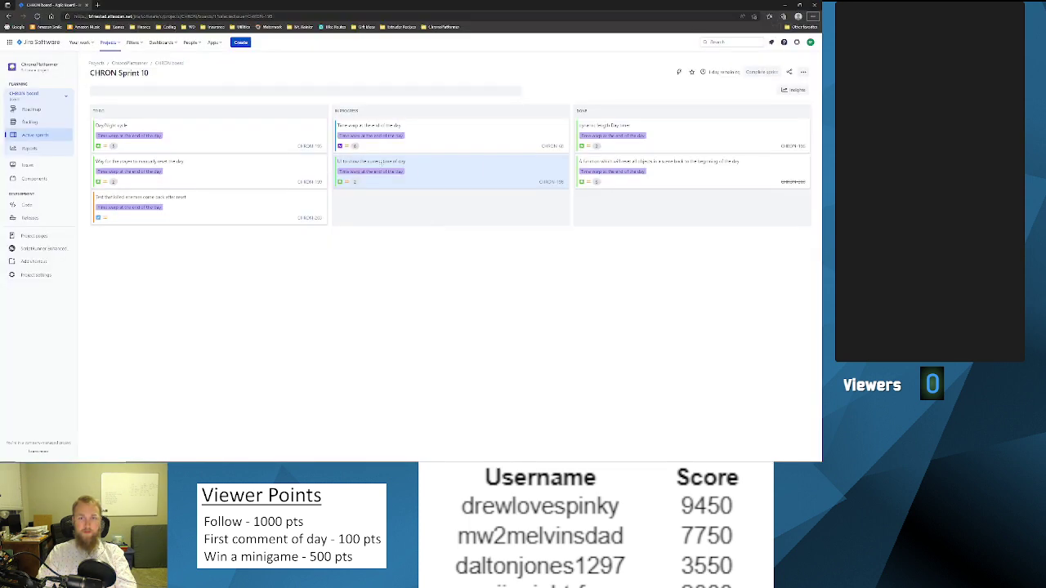
{"action": "key", "text": "alt+Tab"}
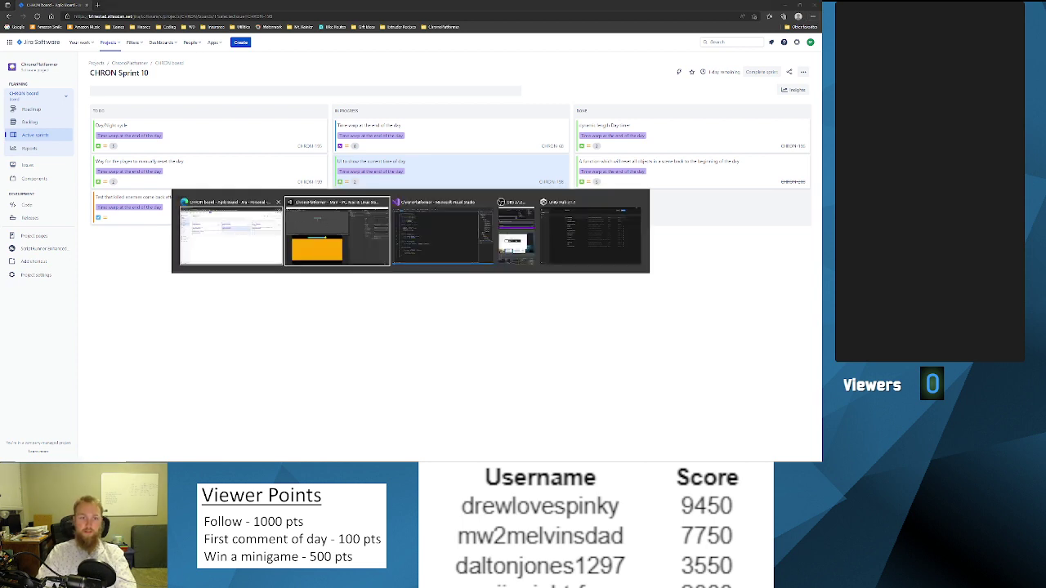
{"action": "left_click", "coordinate": [306, 223]}
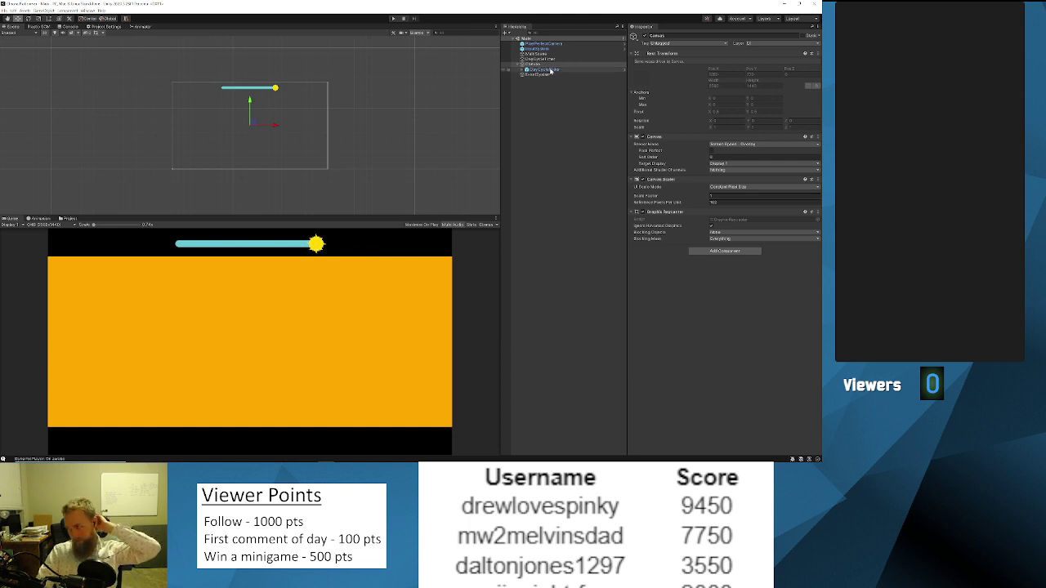
{"action": "key", "text": "alt+Tab"}
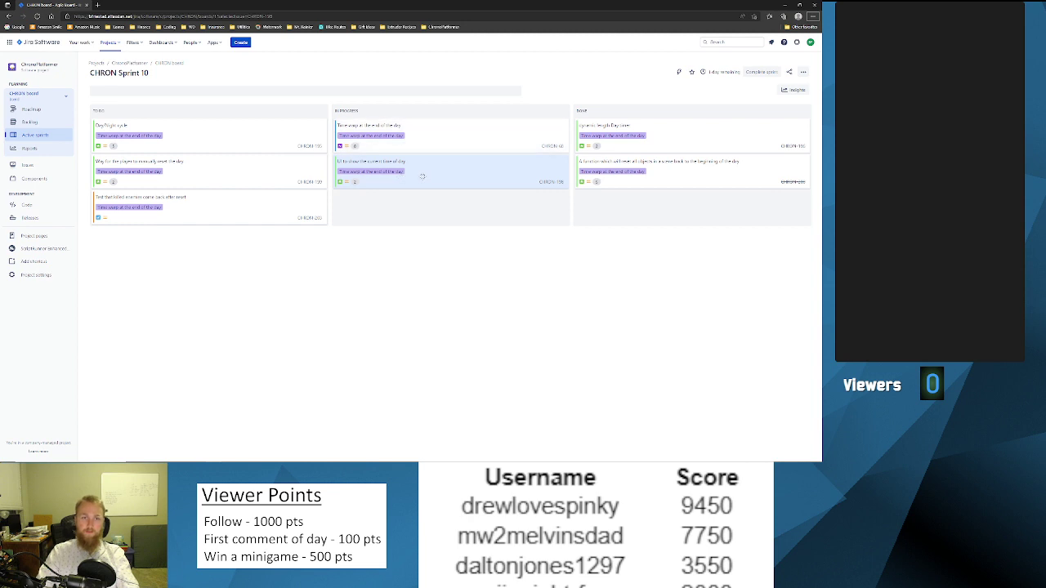
{"action": "left_click_drag", "start_coordinate": [422, 175], "coordinate": [641, 150]}
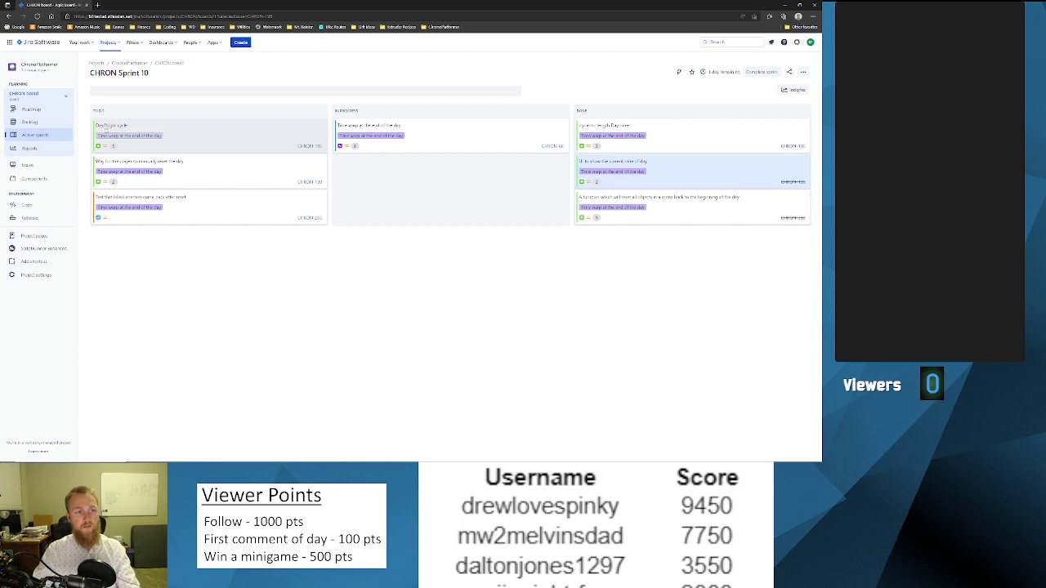
Switch to Unity, open the Plastic SCM pending changes and begin a check-in comment.
{"action": "key", "text": "alt+Tab"}
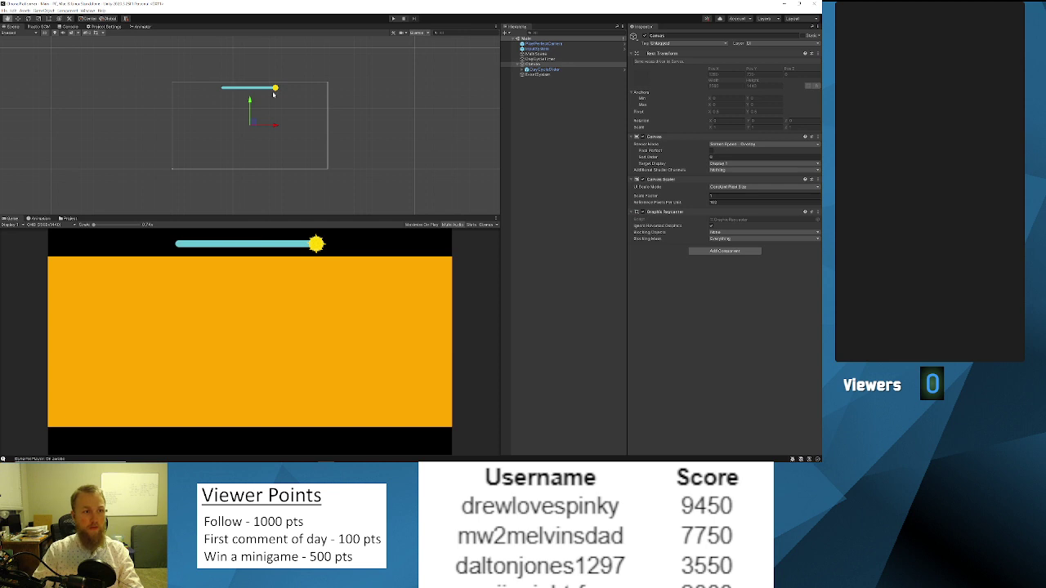
{"action": "left_click", "coordinate": [37, 26]}
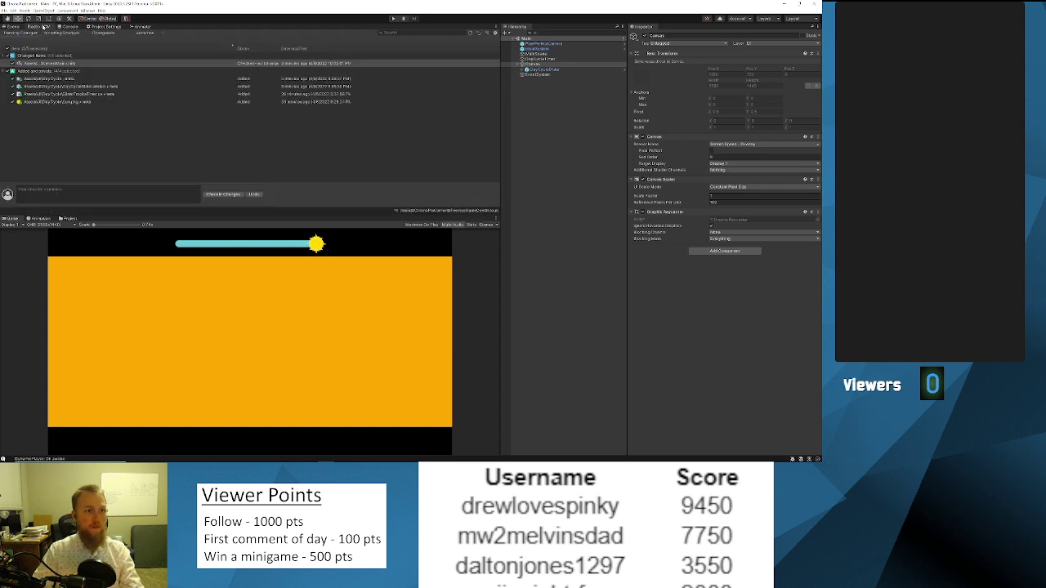
{"action": "left_click", "coordinate": [20, 193]}
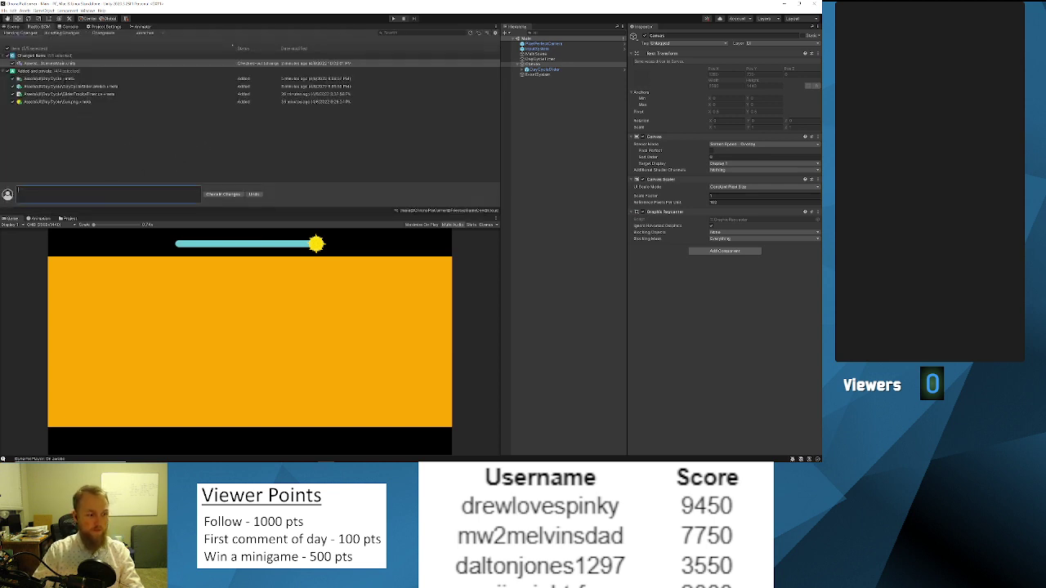